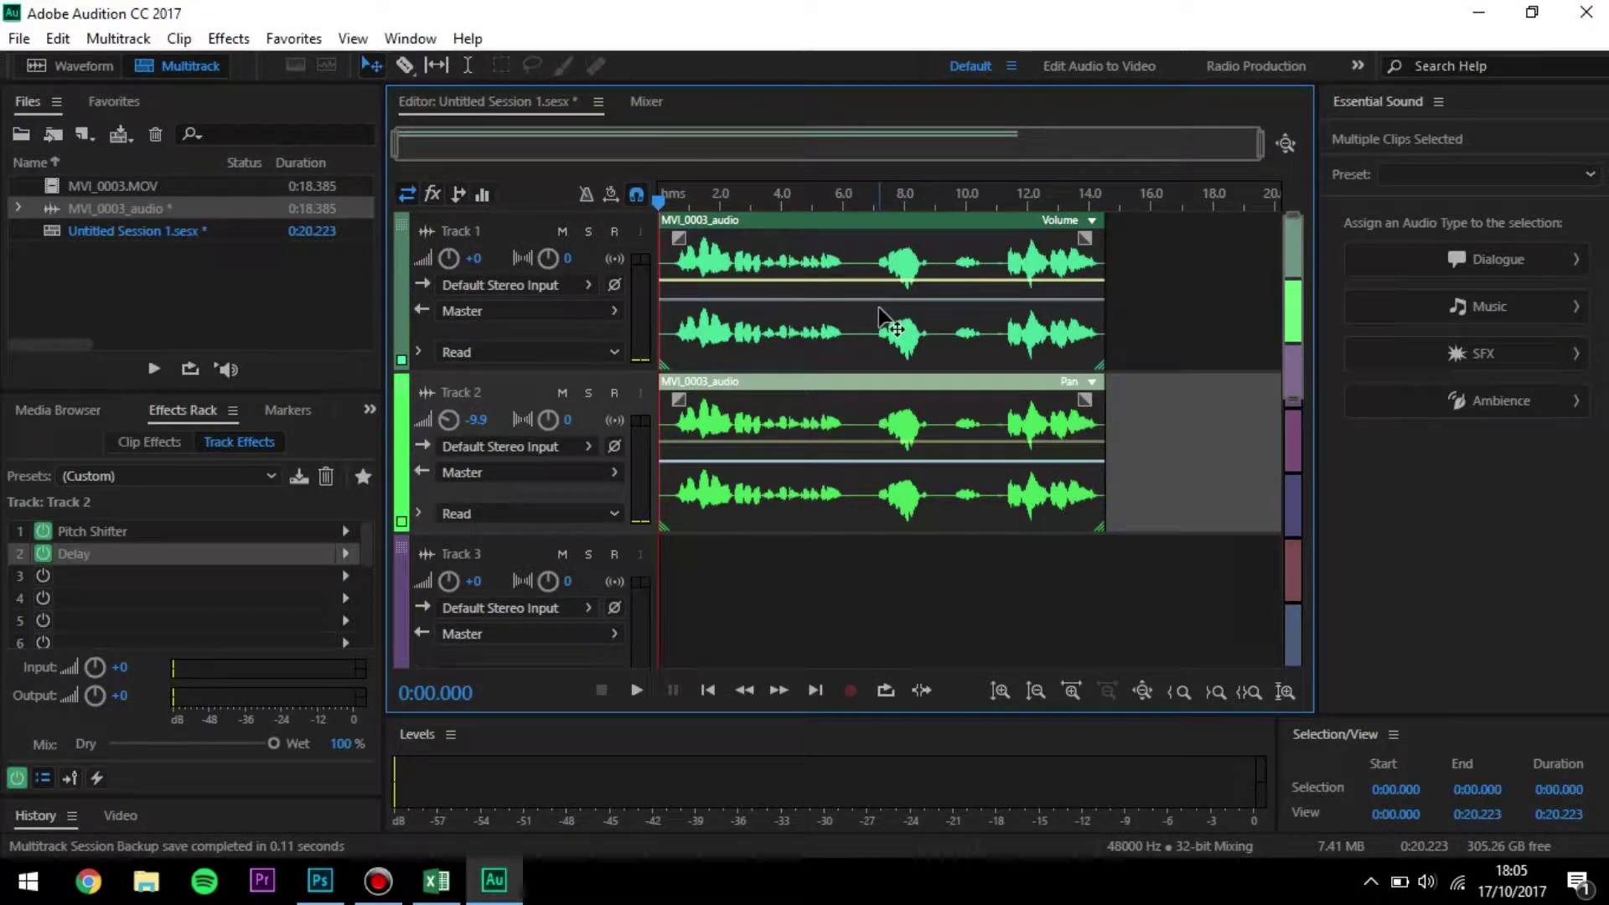
- Play back the finished demon voice session, then minimize Audition and select MVI_0003.MOV on the desktop
left_click(821, 579)
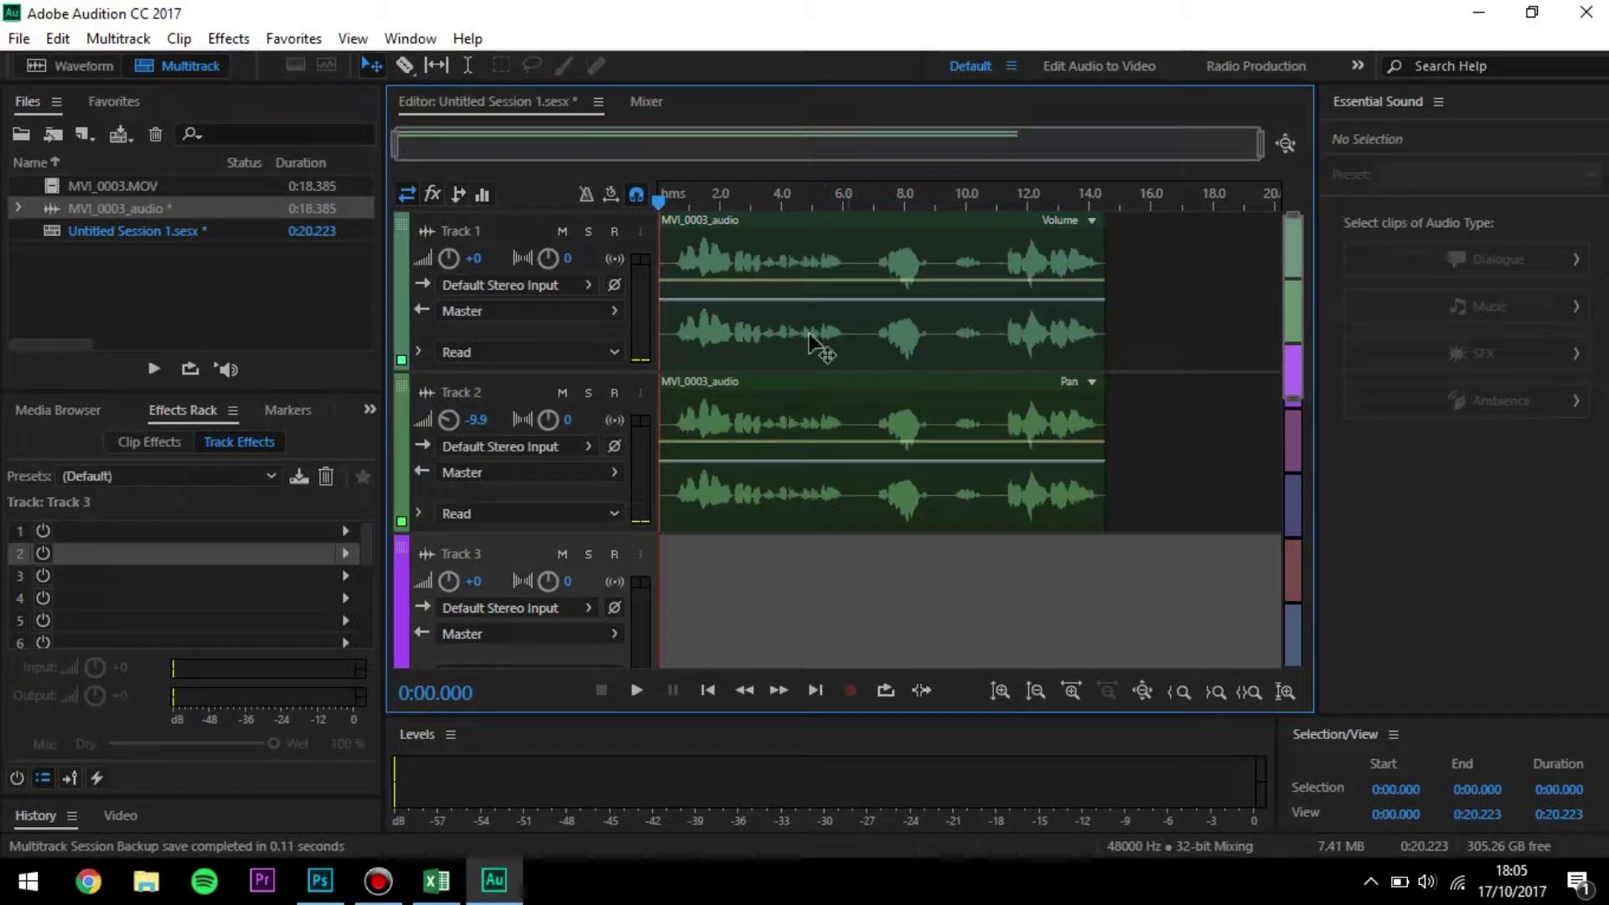
key("space")
key("space")
key("space")
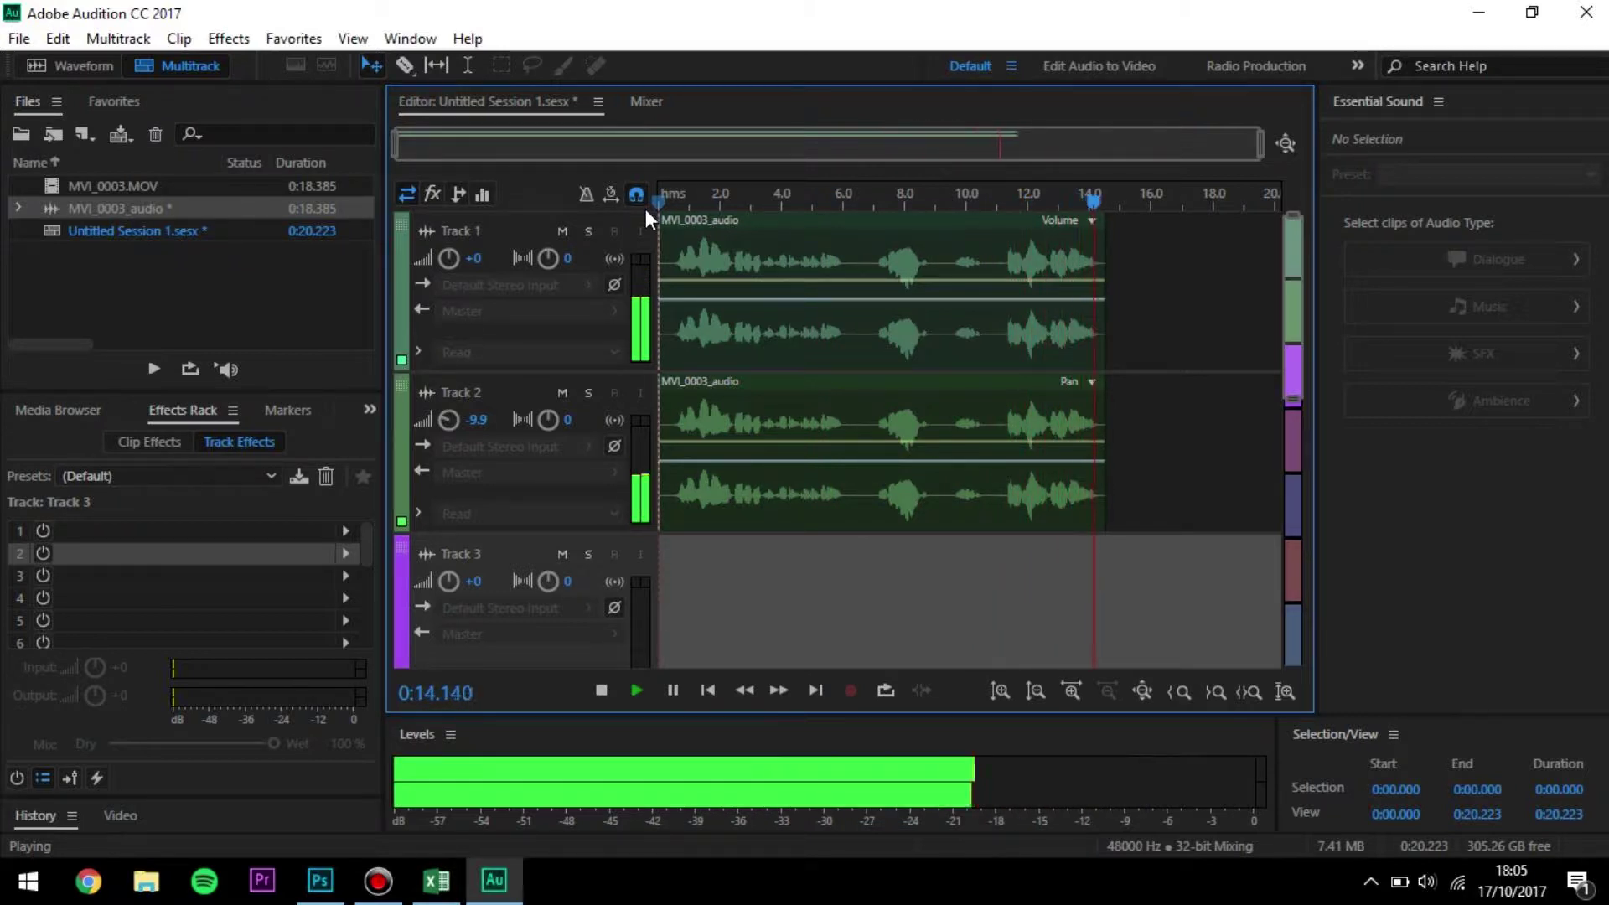
left_click(1474, 12)
left_click(293, 678)
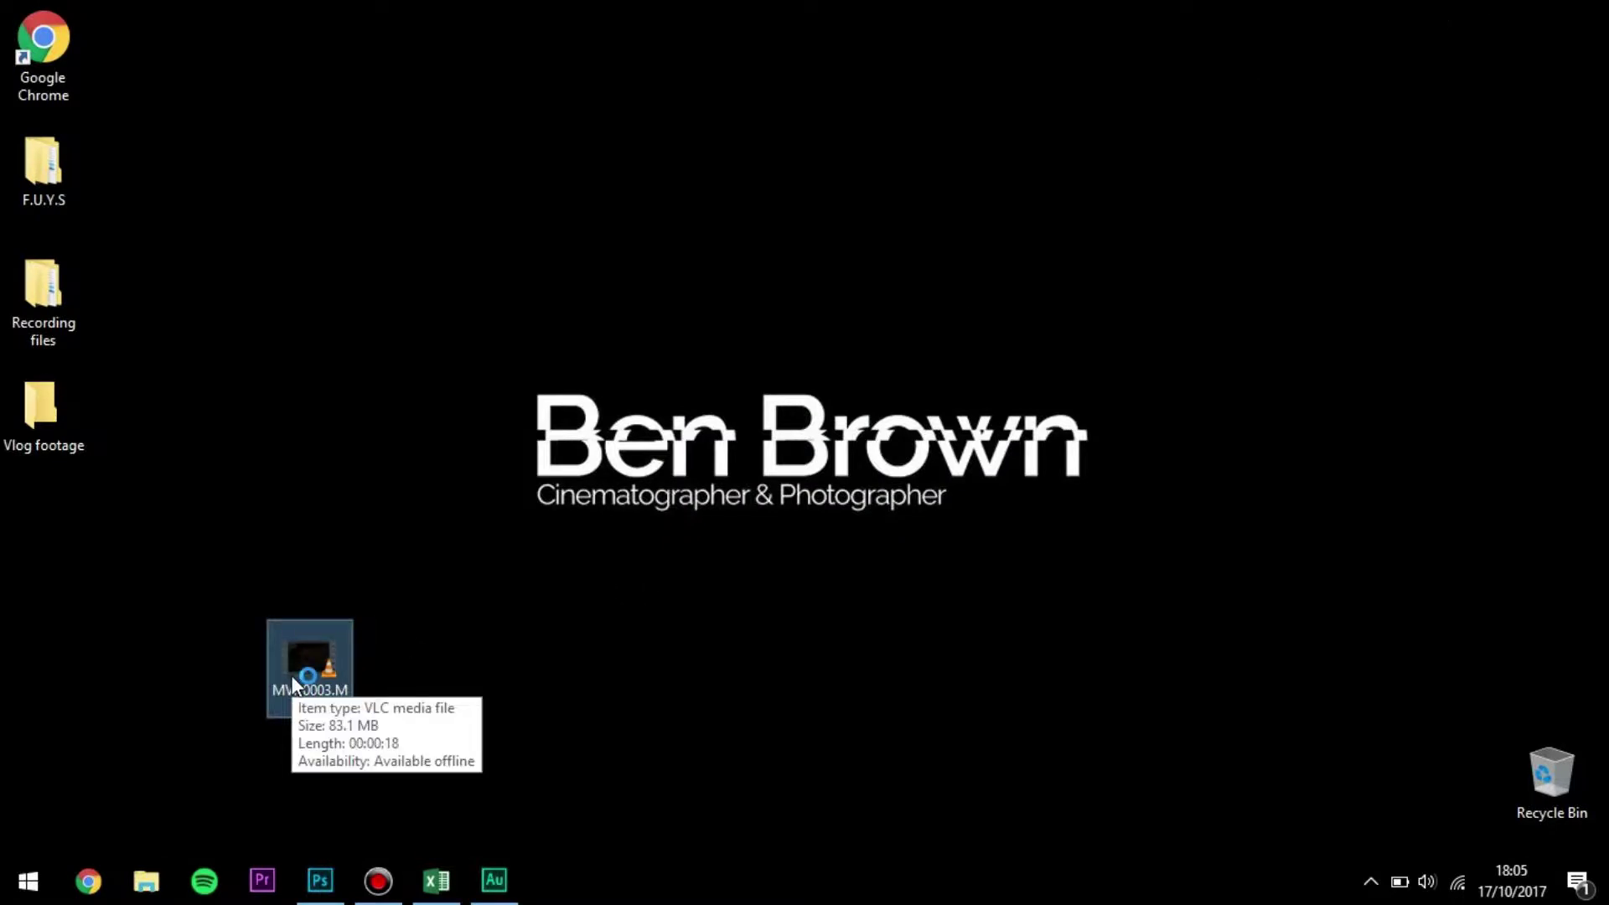
- Play the original MVI_0003.MOV clip from the desktop in VLC
double_click(292, 676)
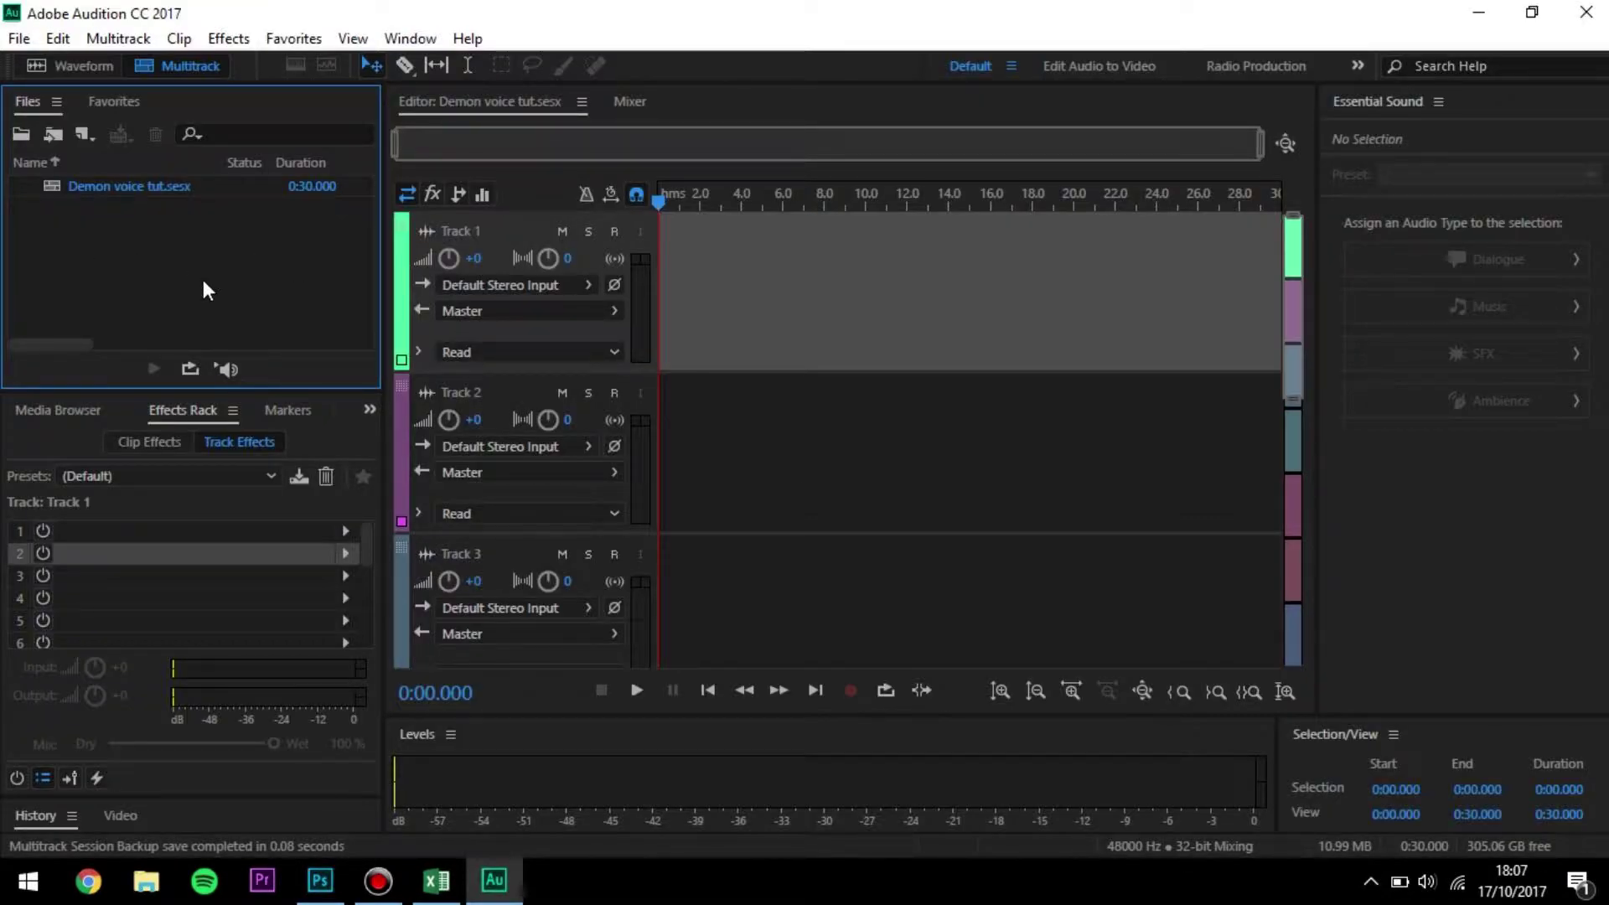
- Import MVI_0003.MOV from the Desktop into the session's Files panel
double_click(130, 272)
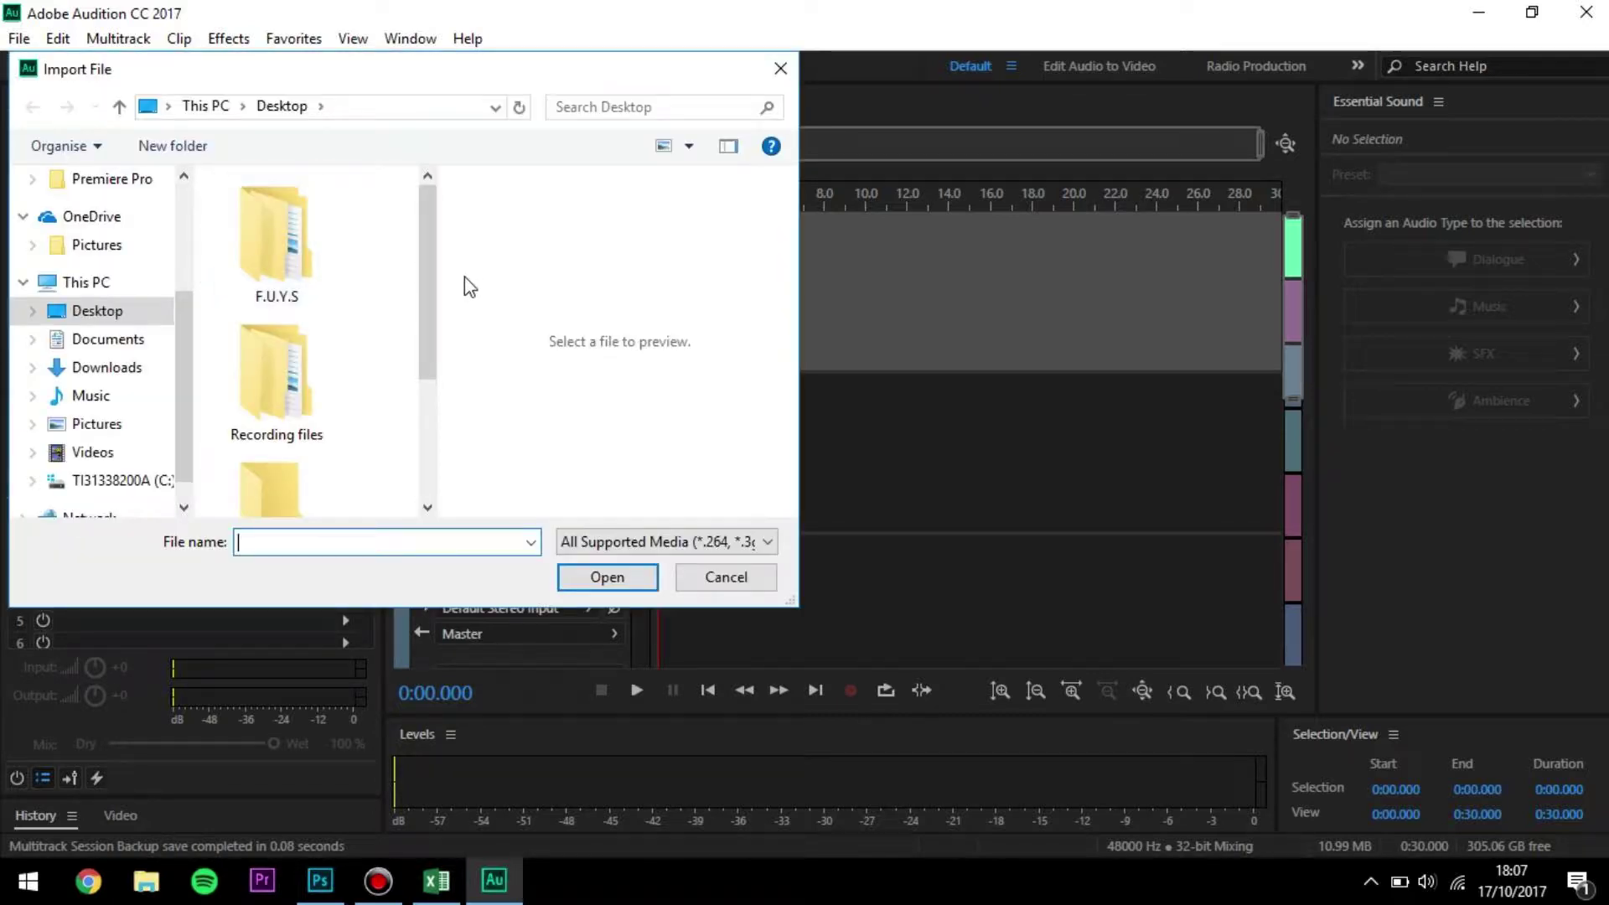
left_click_drag(428, 285, 430, 431)
left_click(290, 490)
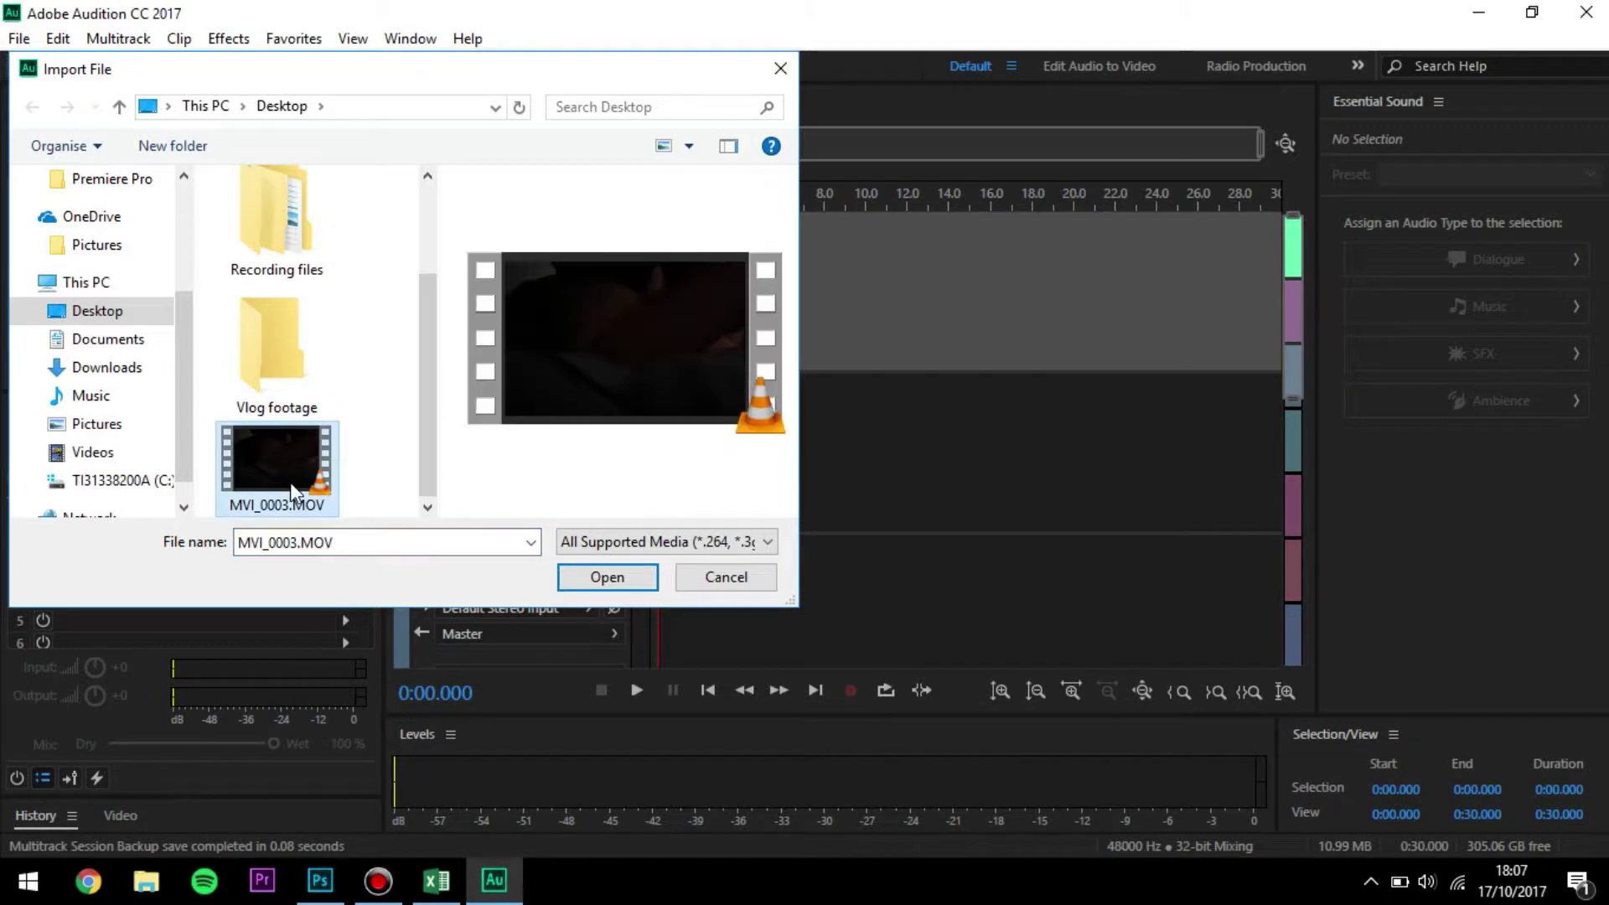
double_click(292, 490)
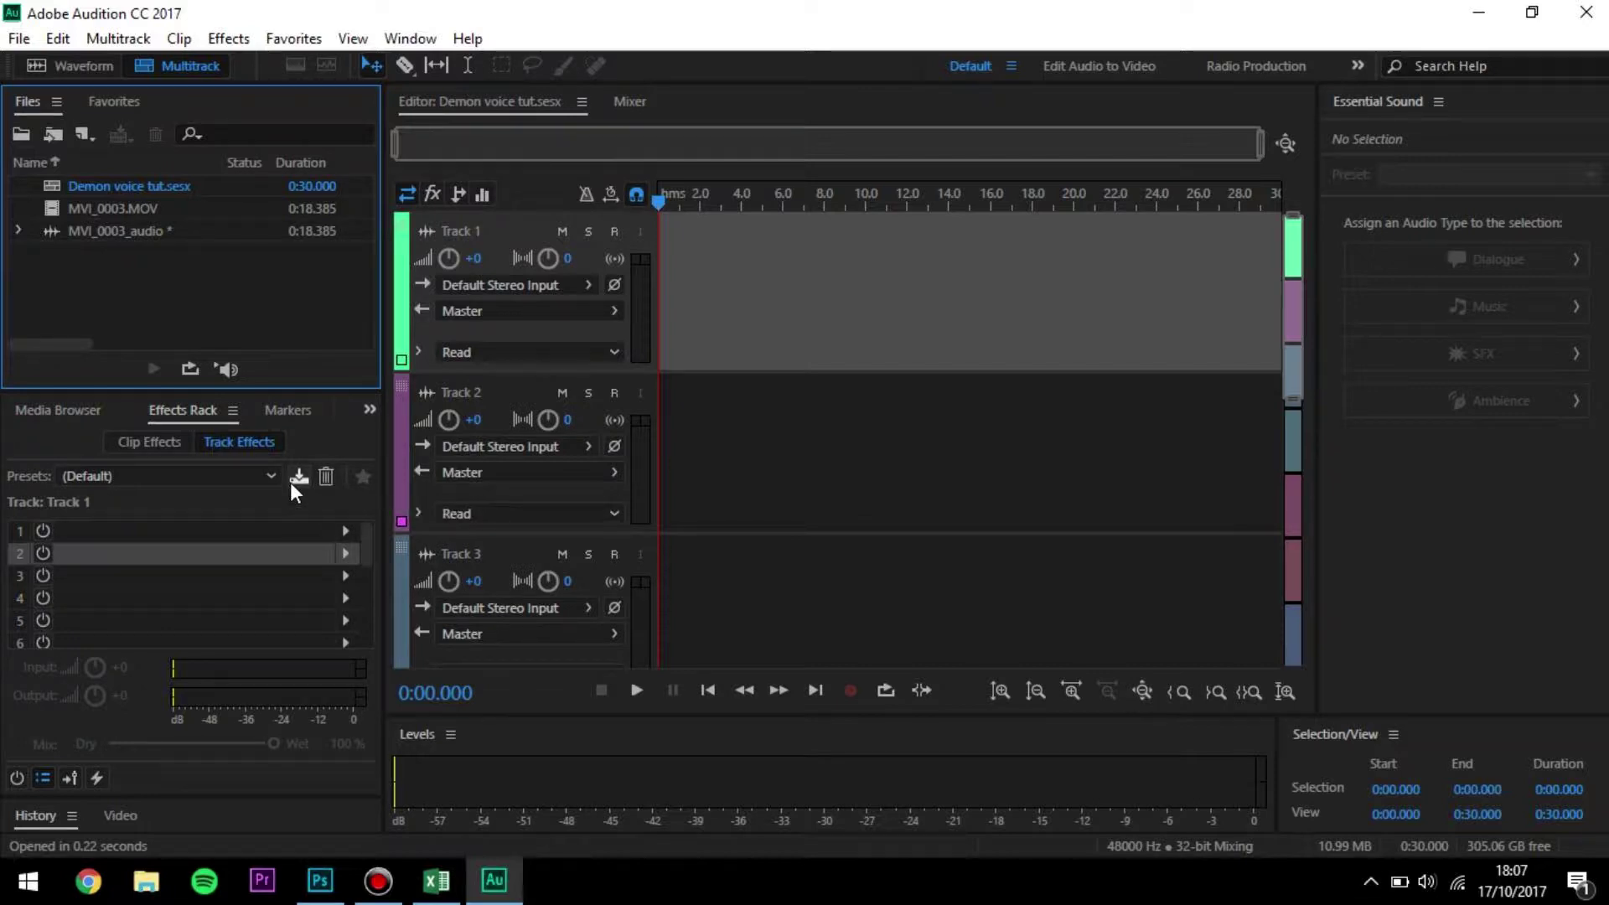
- Place MVI_0003_audio at the start of Track 1 and paste a copy onto Track 2
left_click(111, 226)
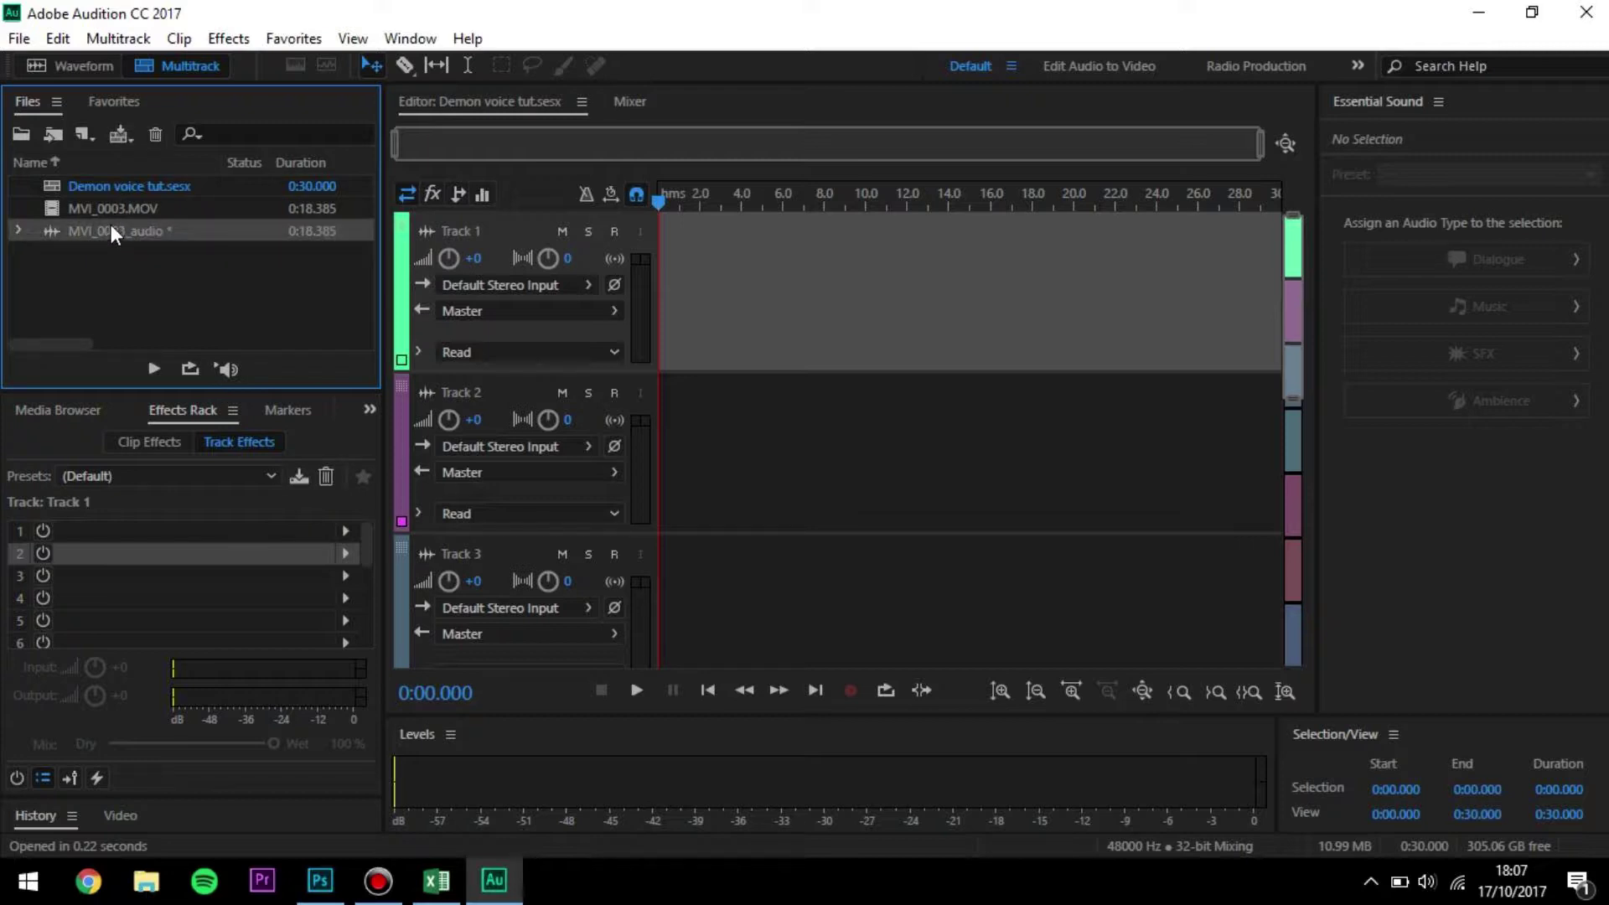
left_click_drag(88, 224, 635, 362)
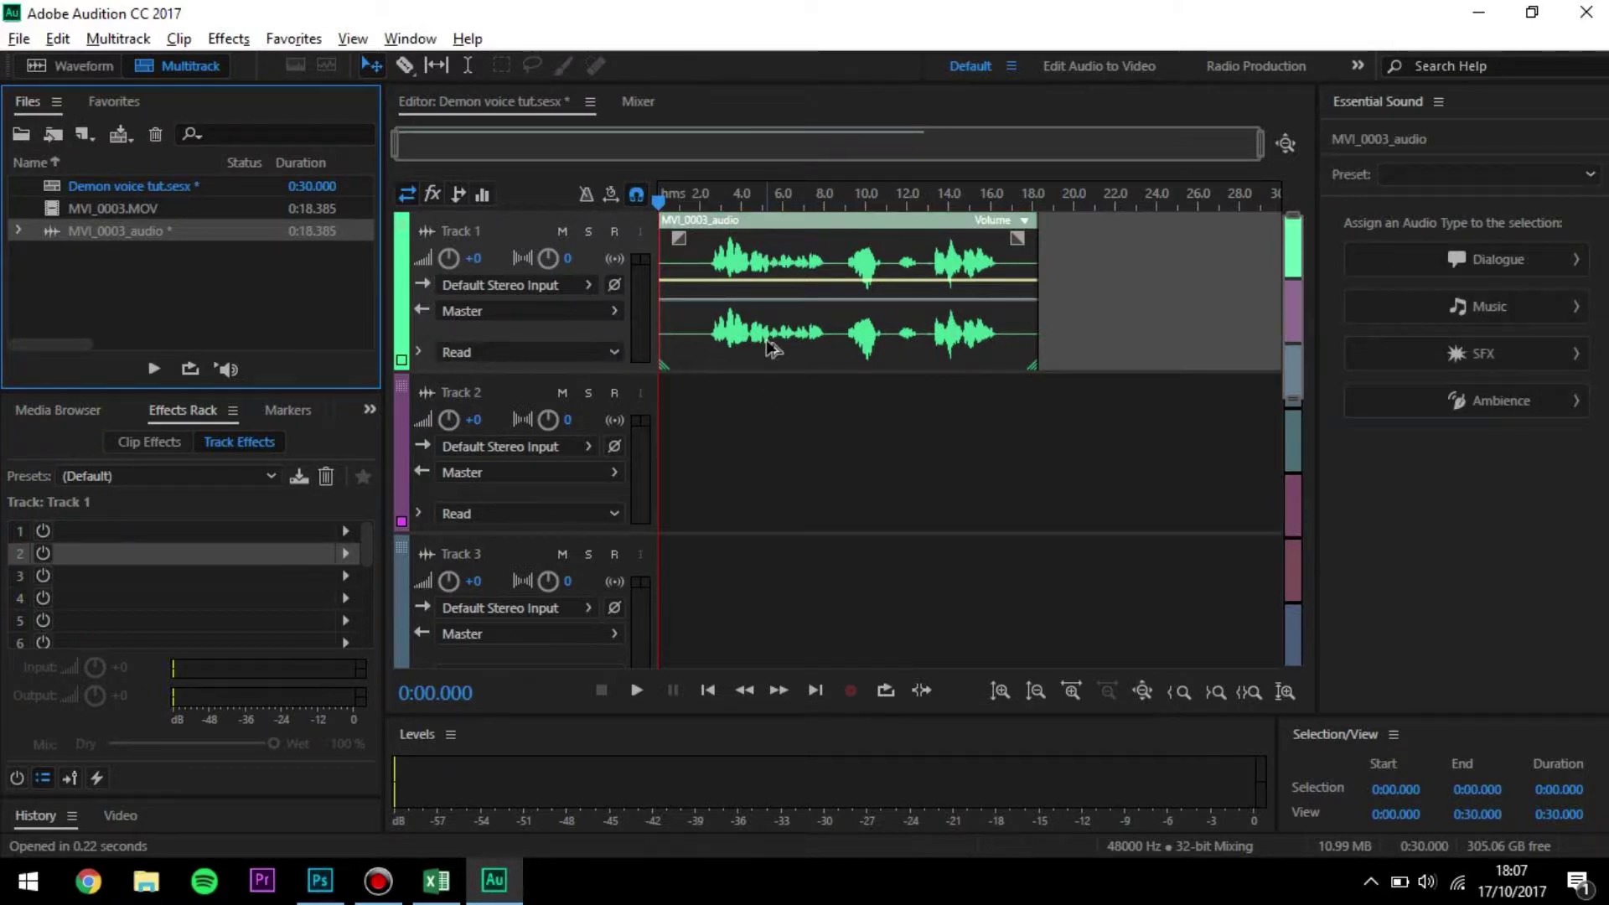
key("ctrl+c")
left_click(762, 449)
key("ctrl+v")
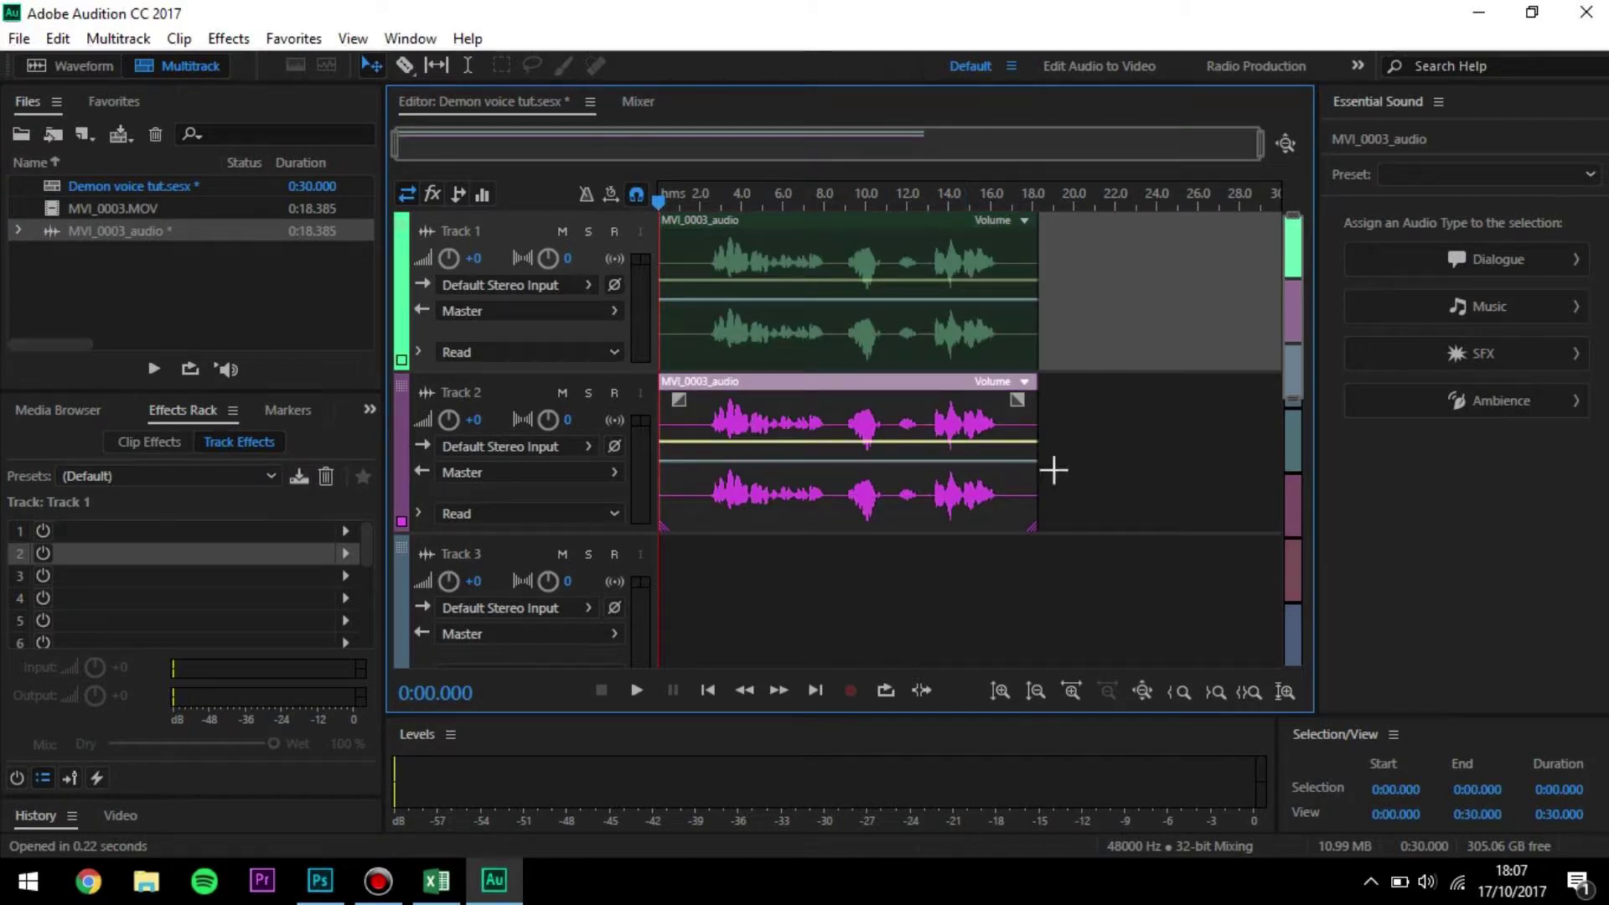
- Mute Track 2 and open the Track 1 clip in waveform view
left_click(1120, 456)
left_click(930, 339)
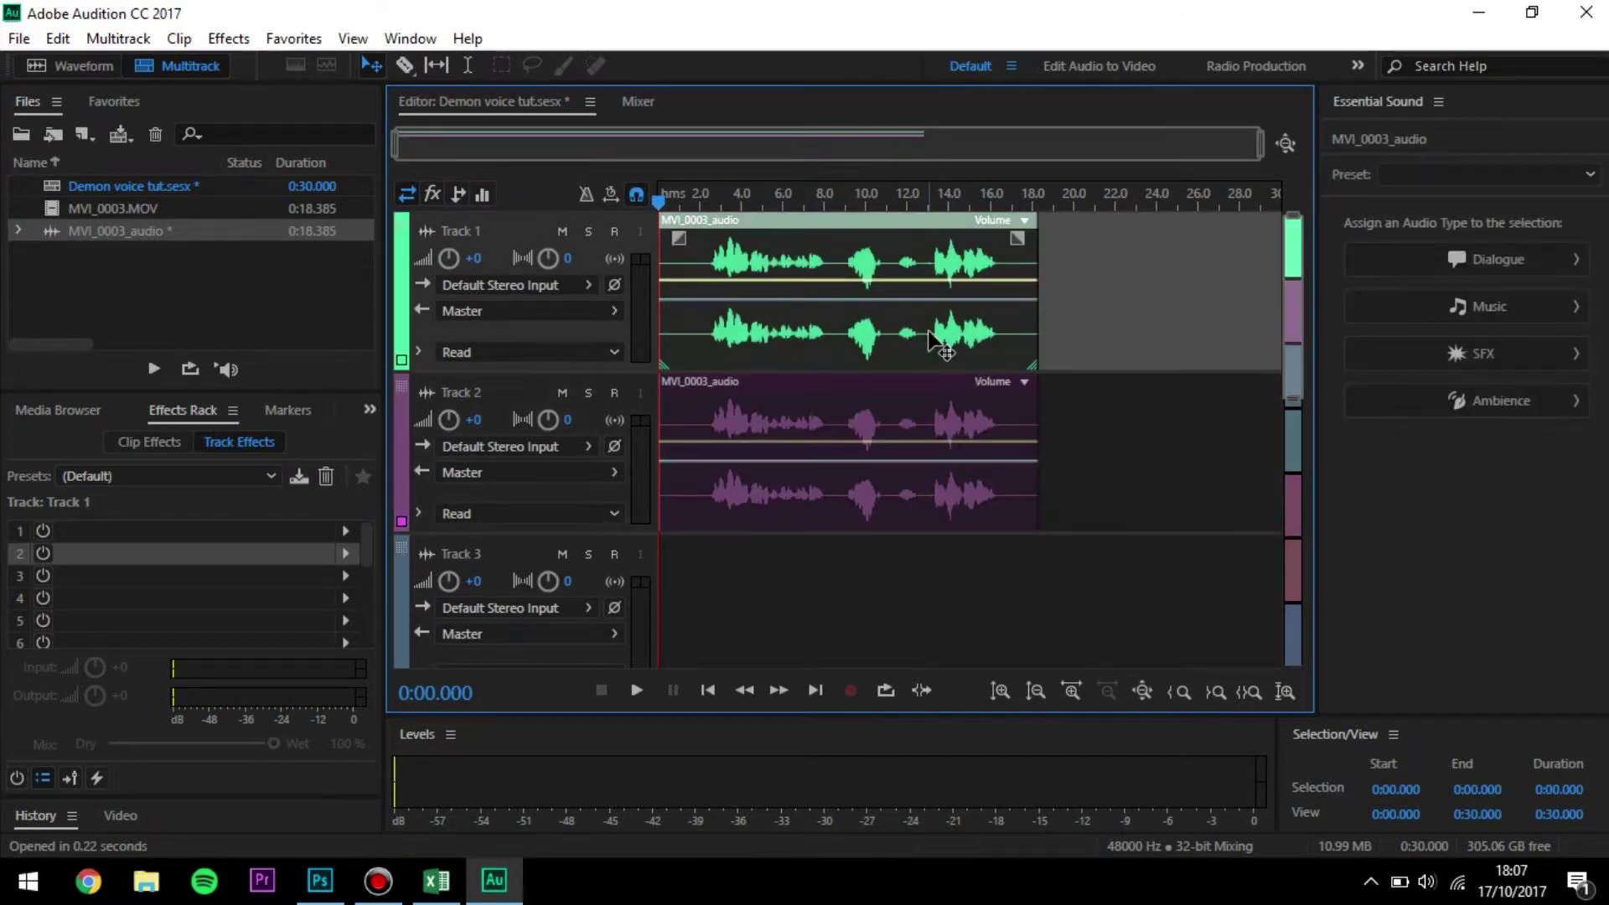
left_click(562, 392)
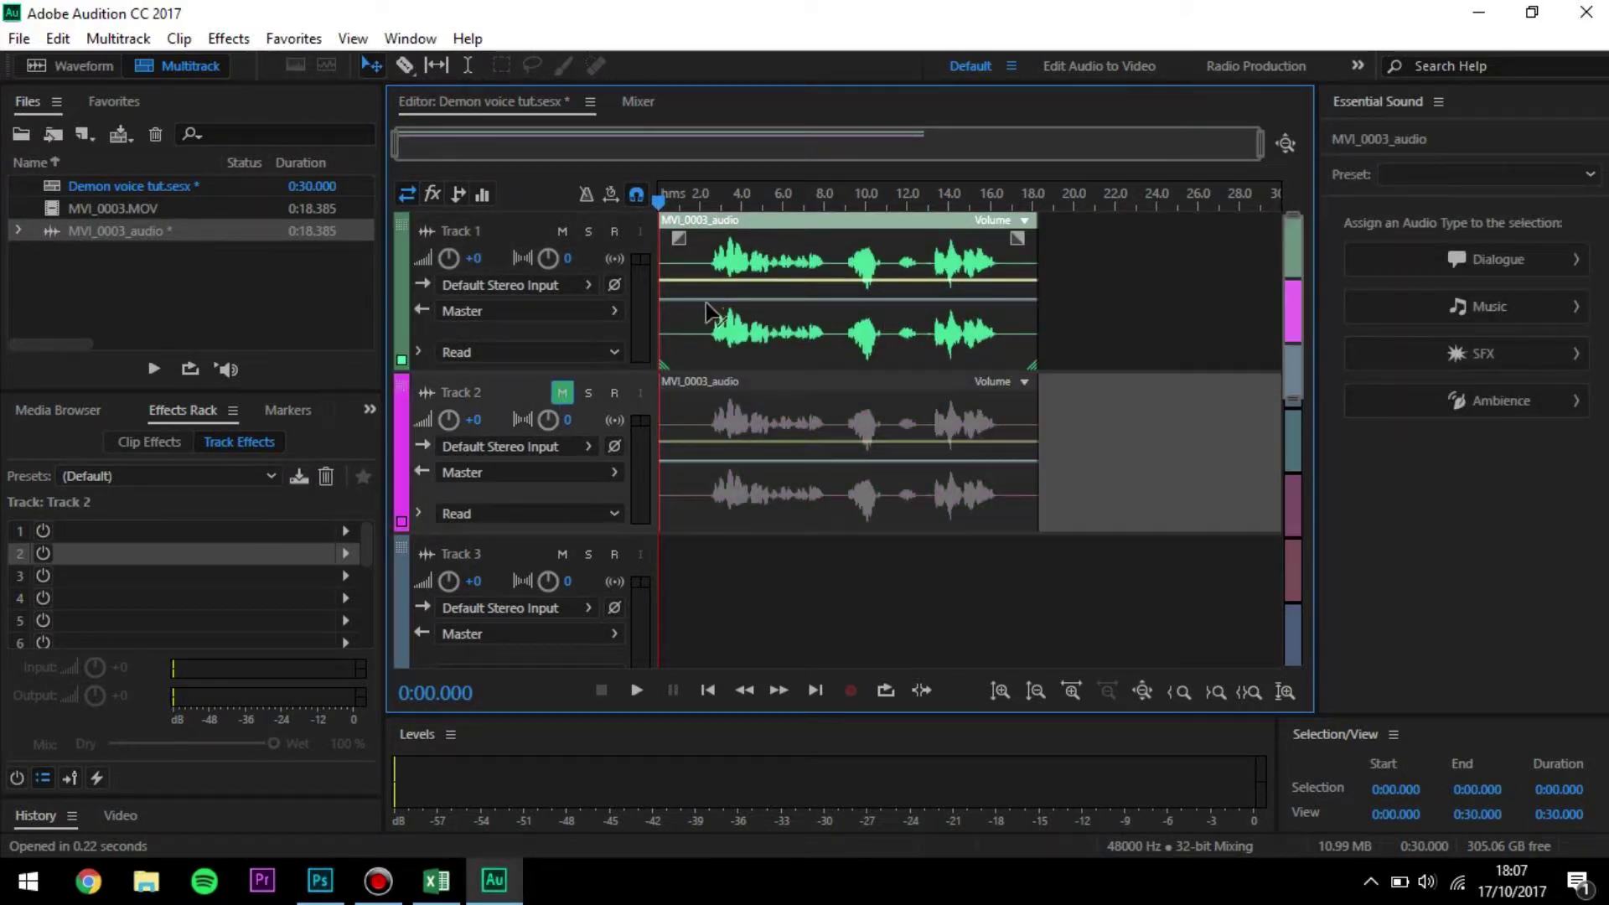
left_click(716, 330)
double_click(716, 329)
- Back in multitrack view, add a Pitch Shifter to Track 1's first effects slot
key("0")
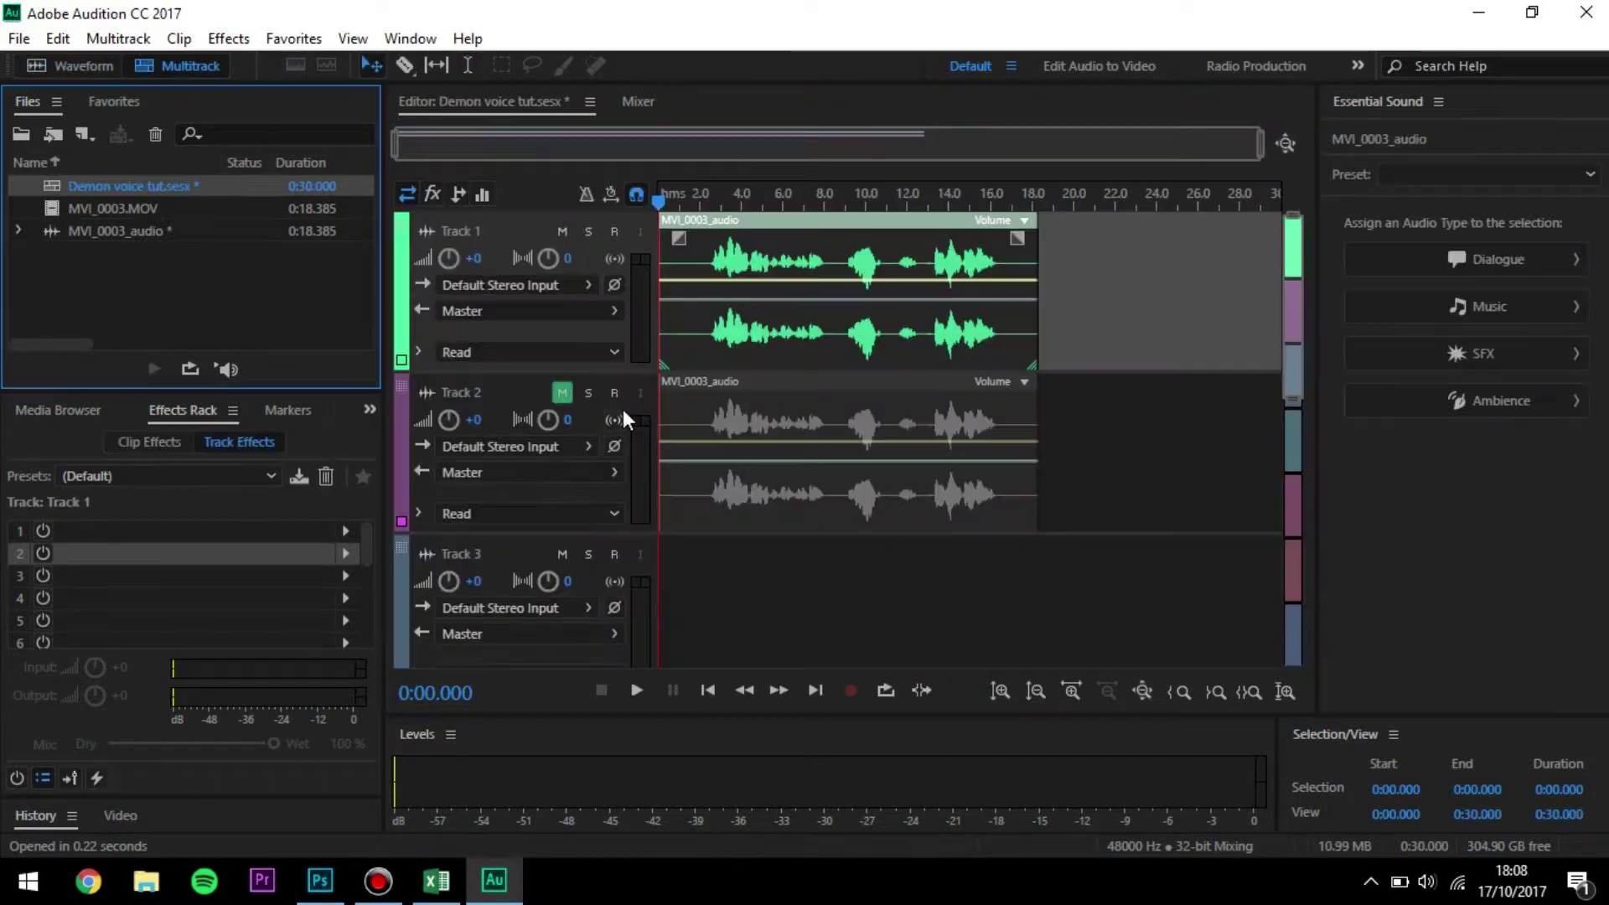
left_click(291, 533)
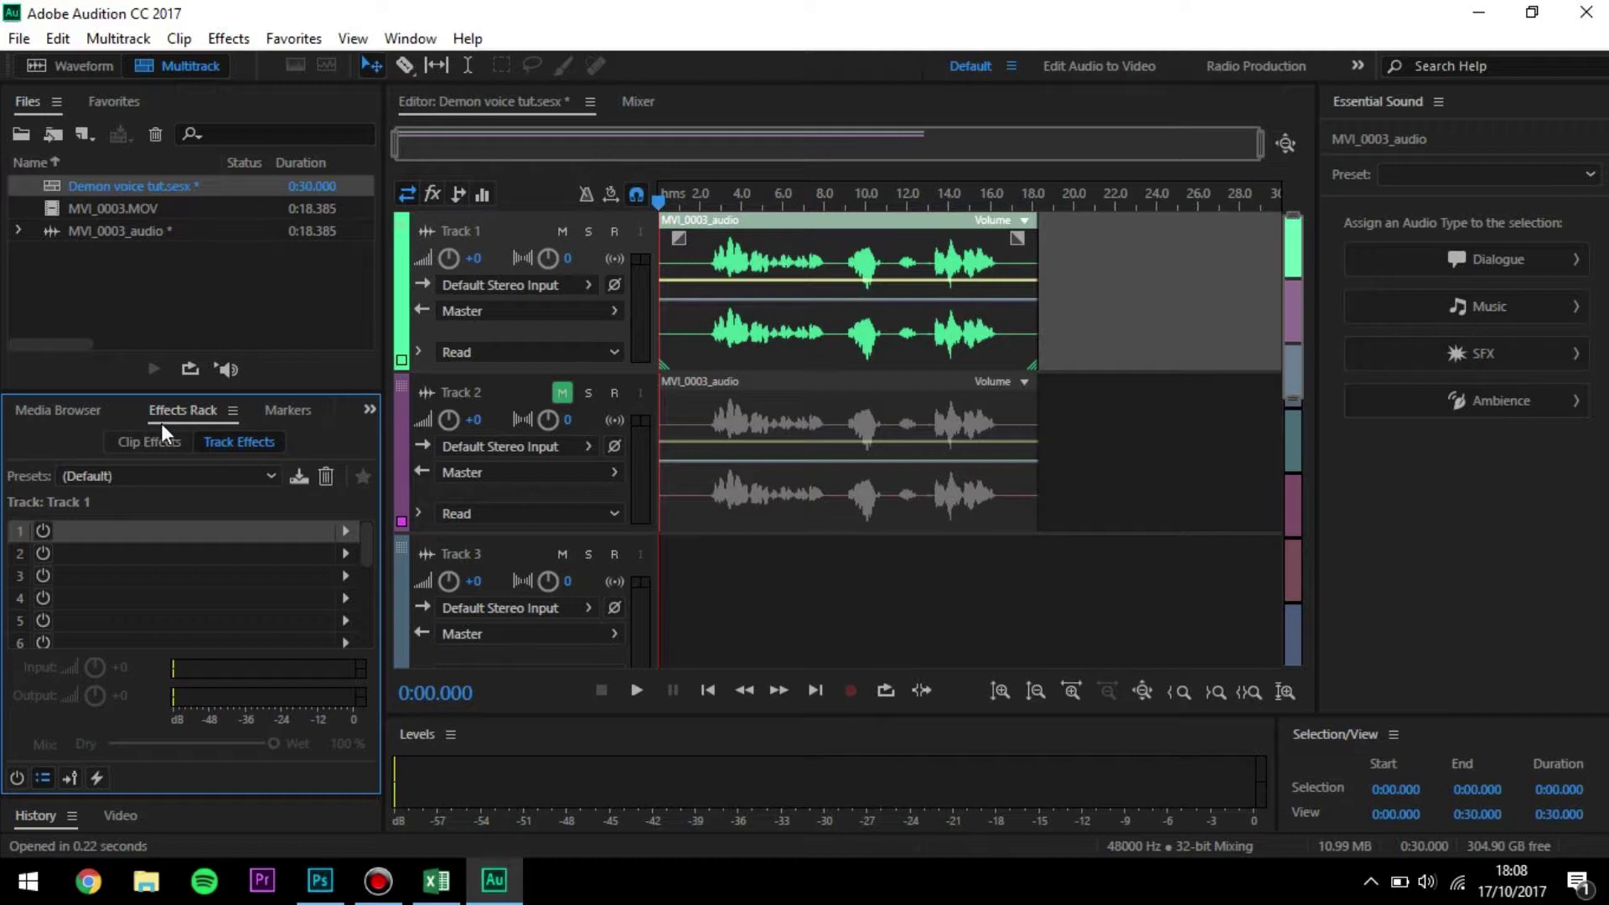
left_click(346, 531)
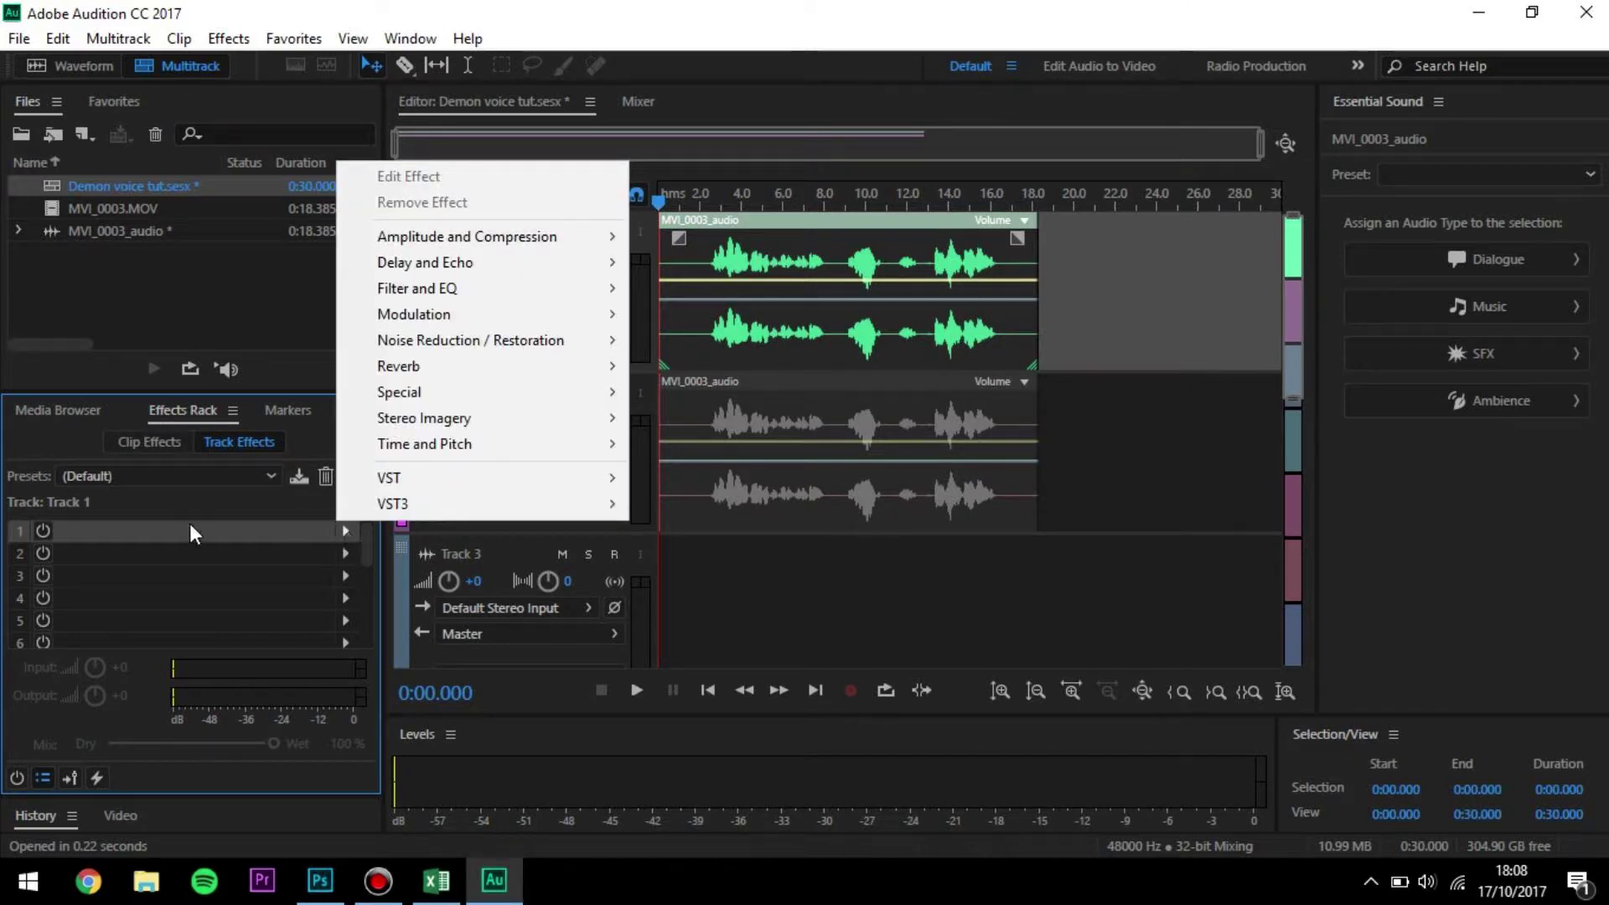
left_click(190, 524)
left_click(344, 533)
mouse_move(479, 437)
left_click(665, 468)
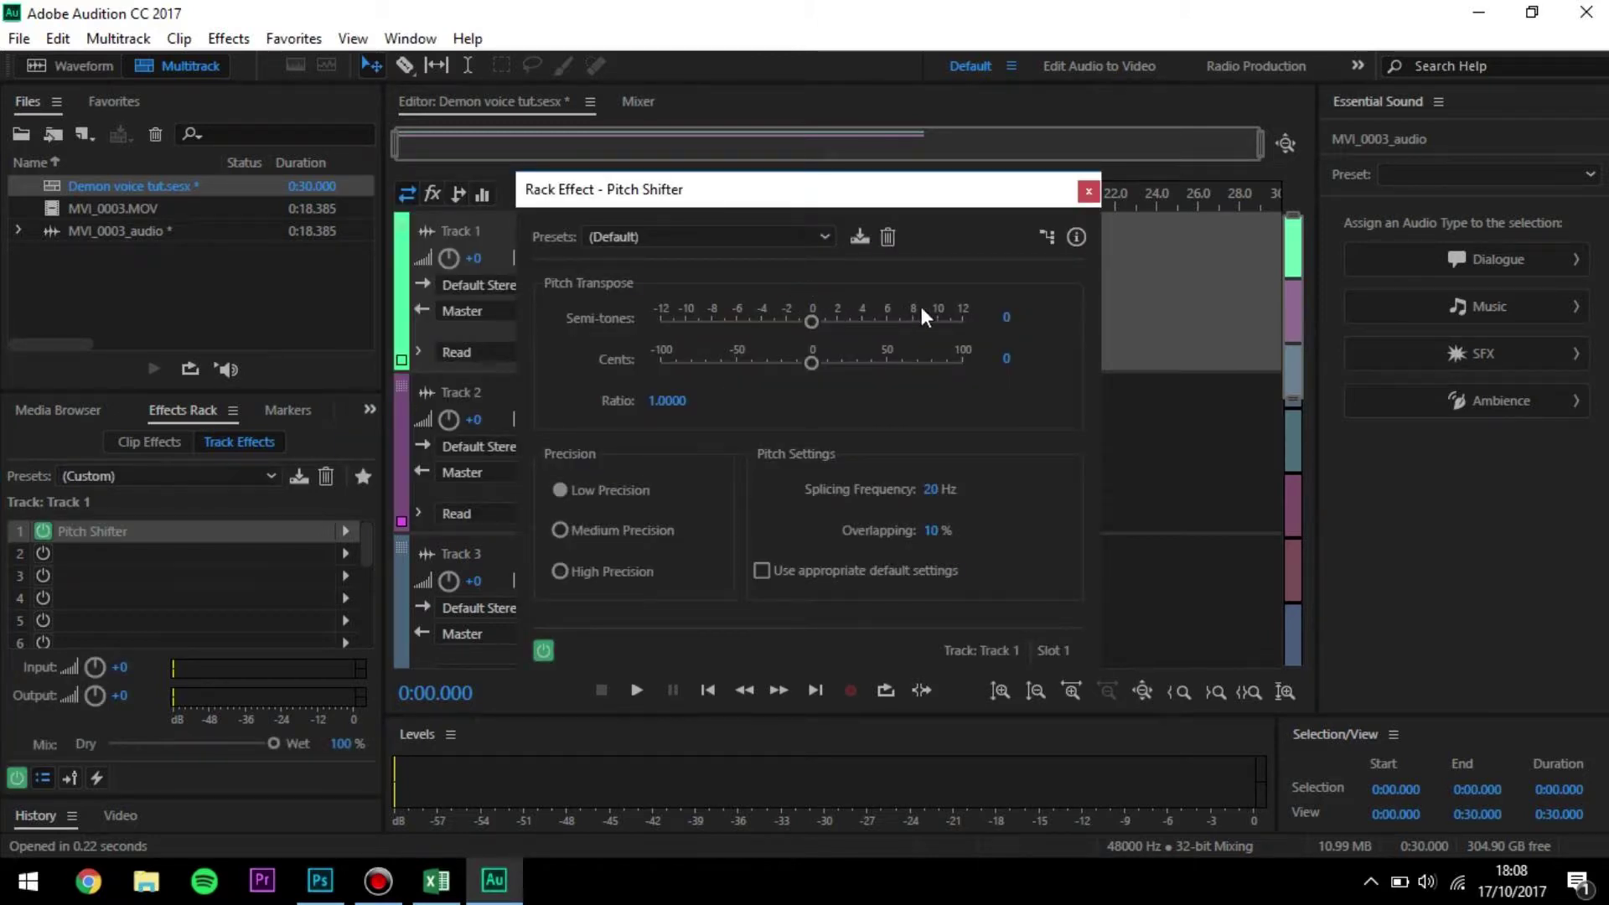
- Set the Pitch Shifter to -3 semitones with High Precision and move the playhead near 2.7 seconds
left_click(1007, 320)
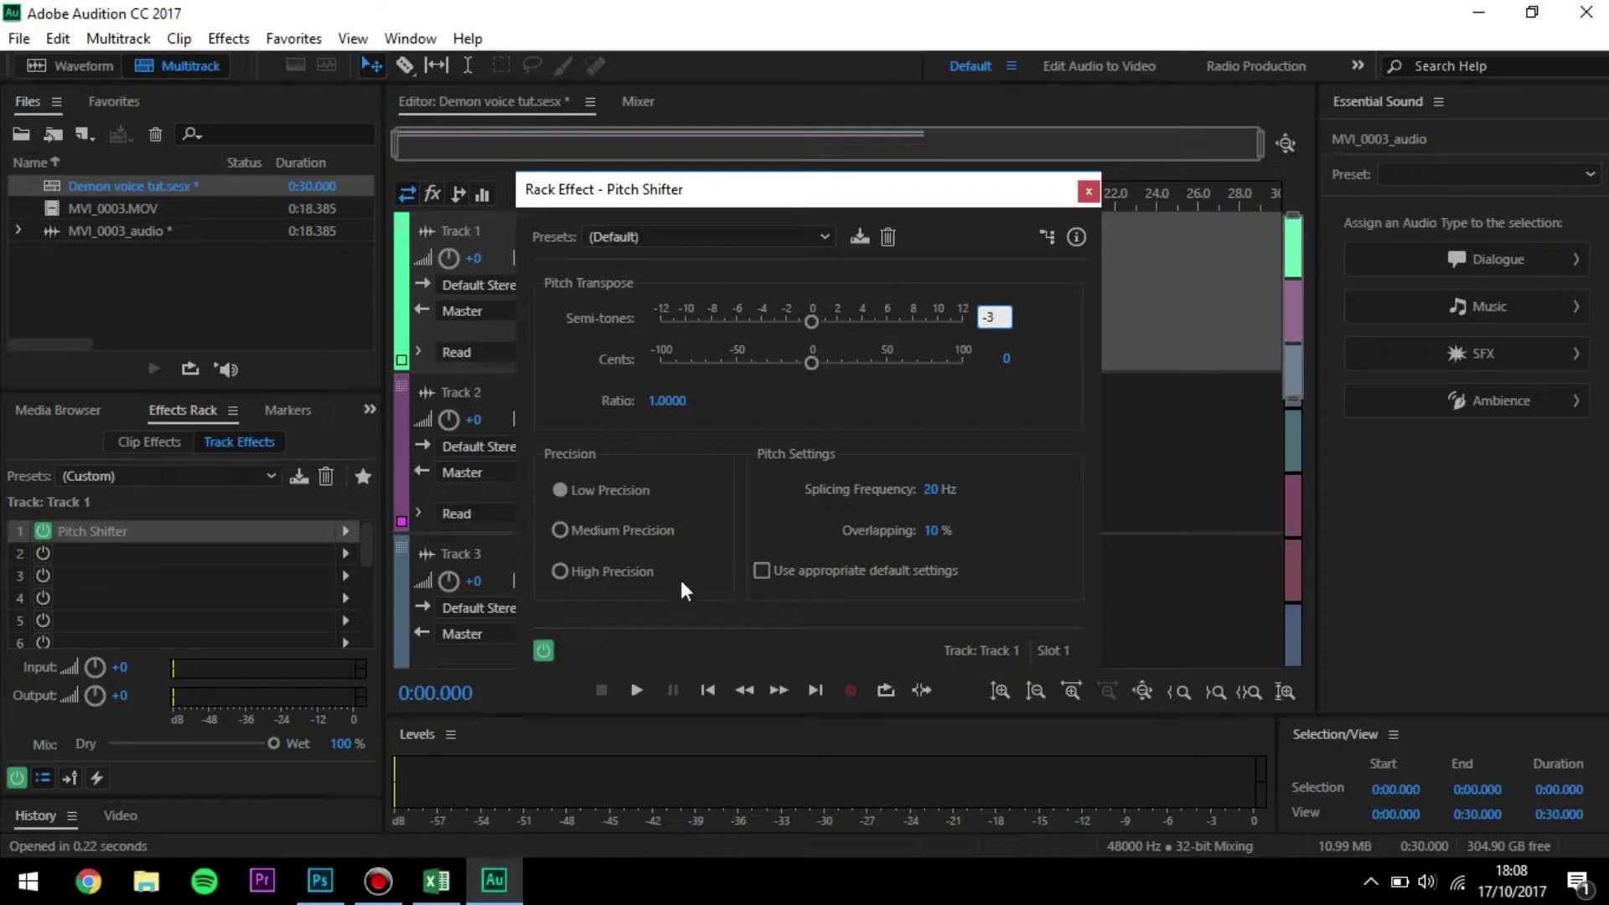
left_click(634, 571)
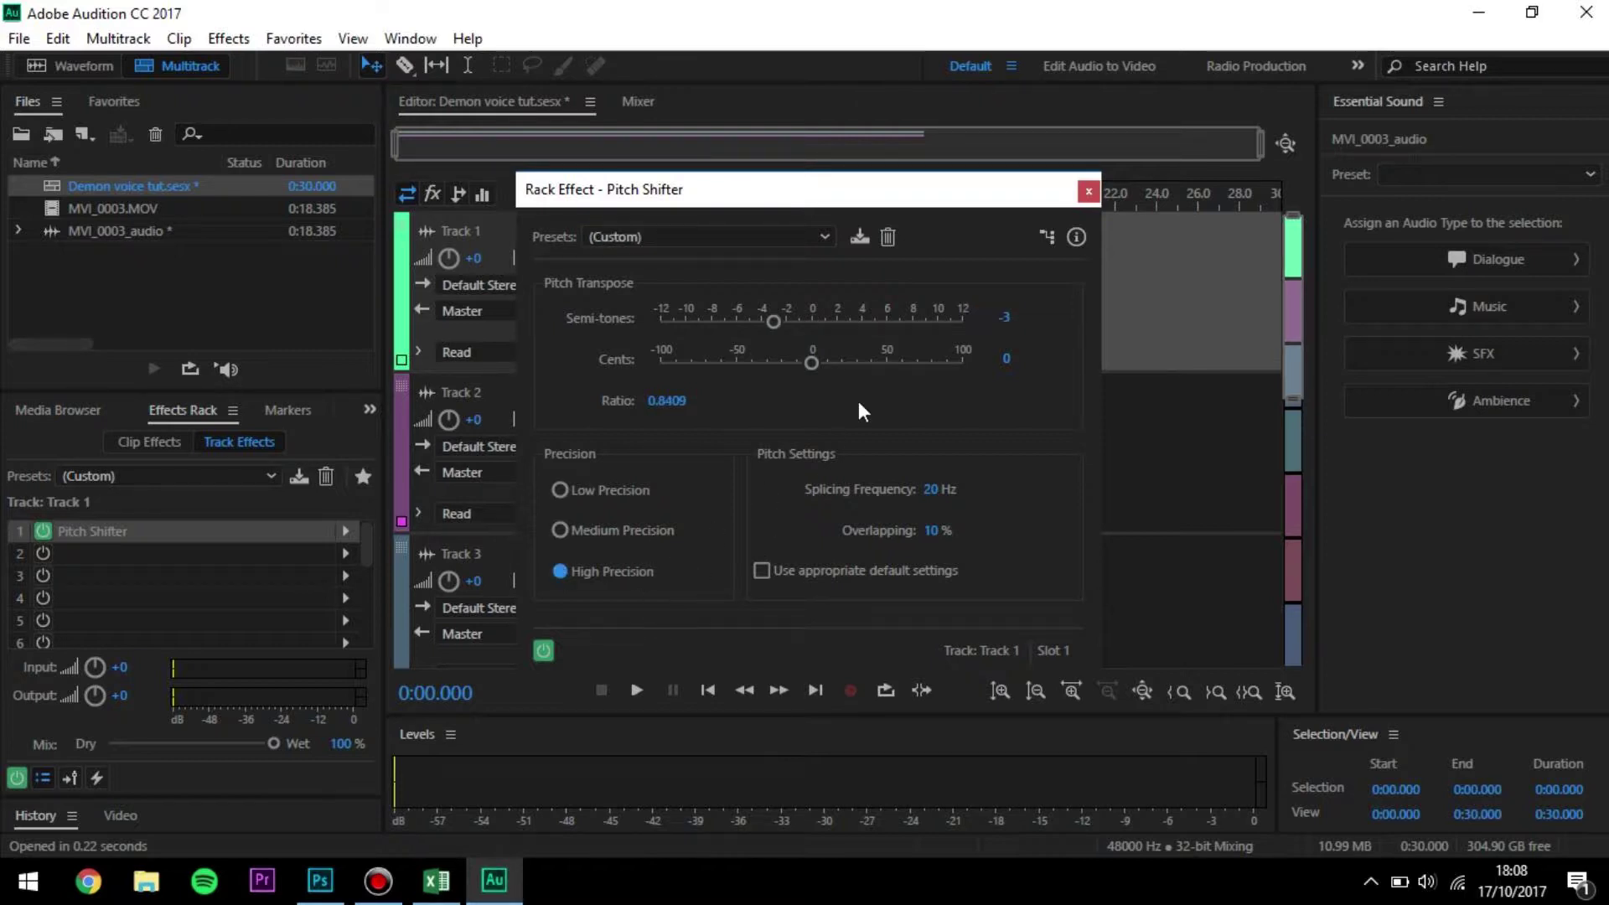
left_click(1087, 195)
left_click(714, 198)
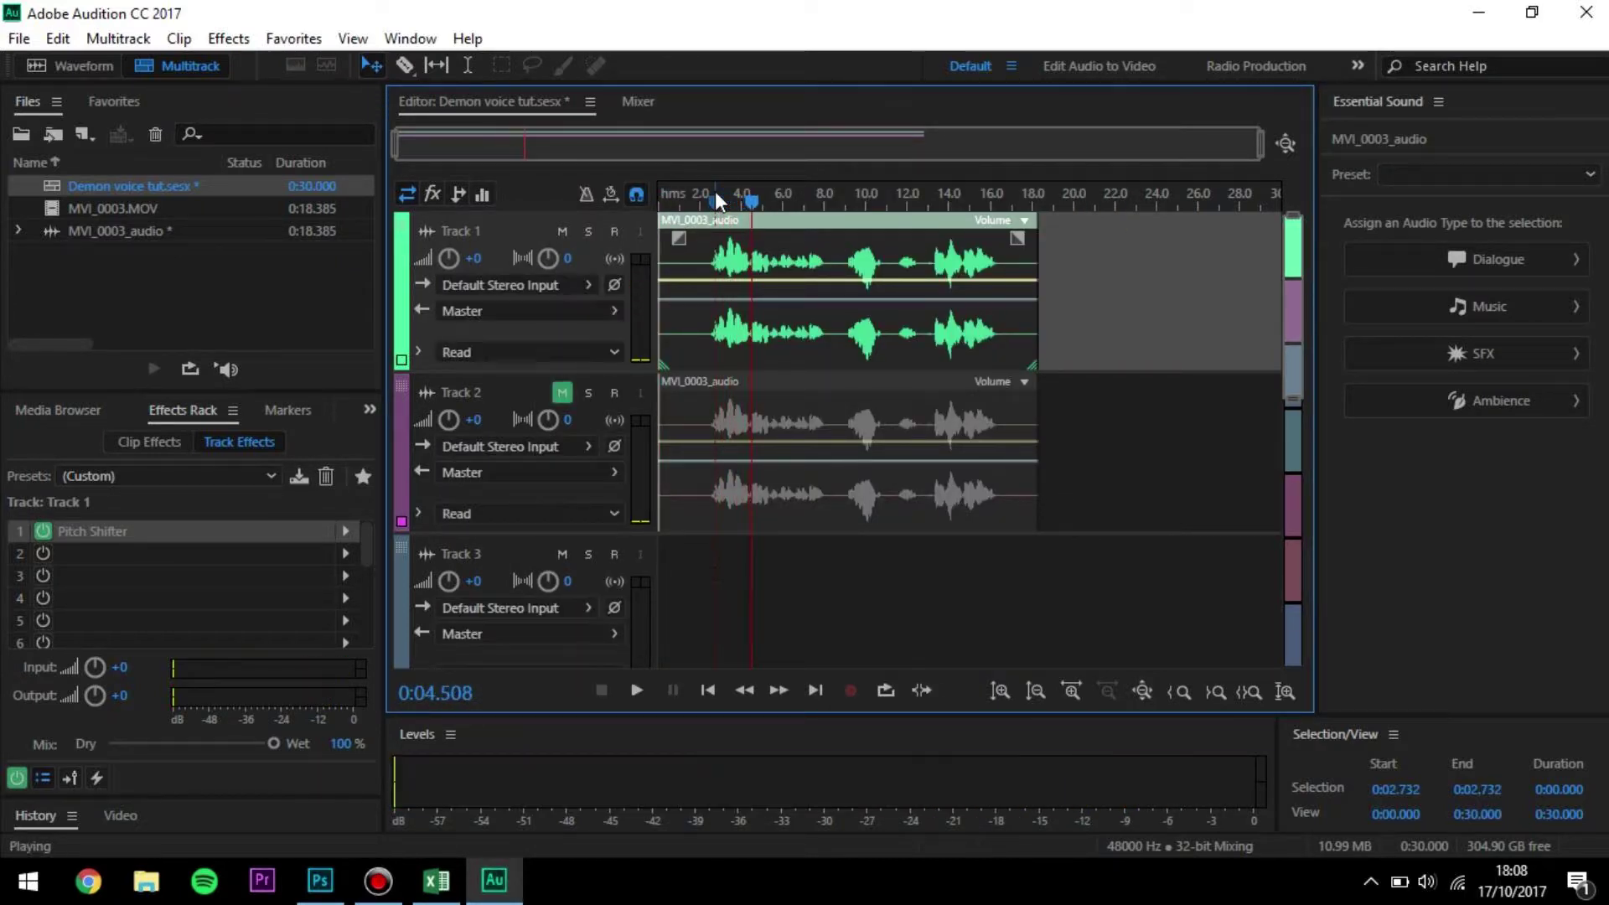
- Stop playback and put a Delay with the Room Ambience preset in Track 1's second slot
key("space")
left_click(344, 553)
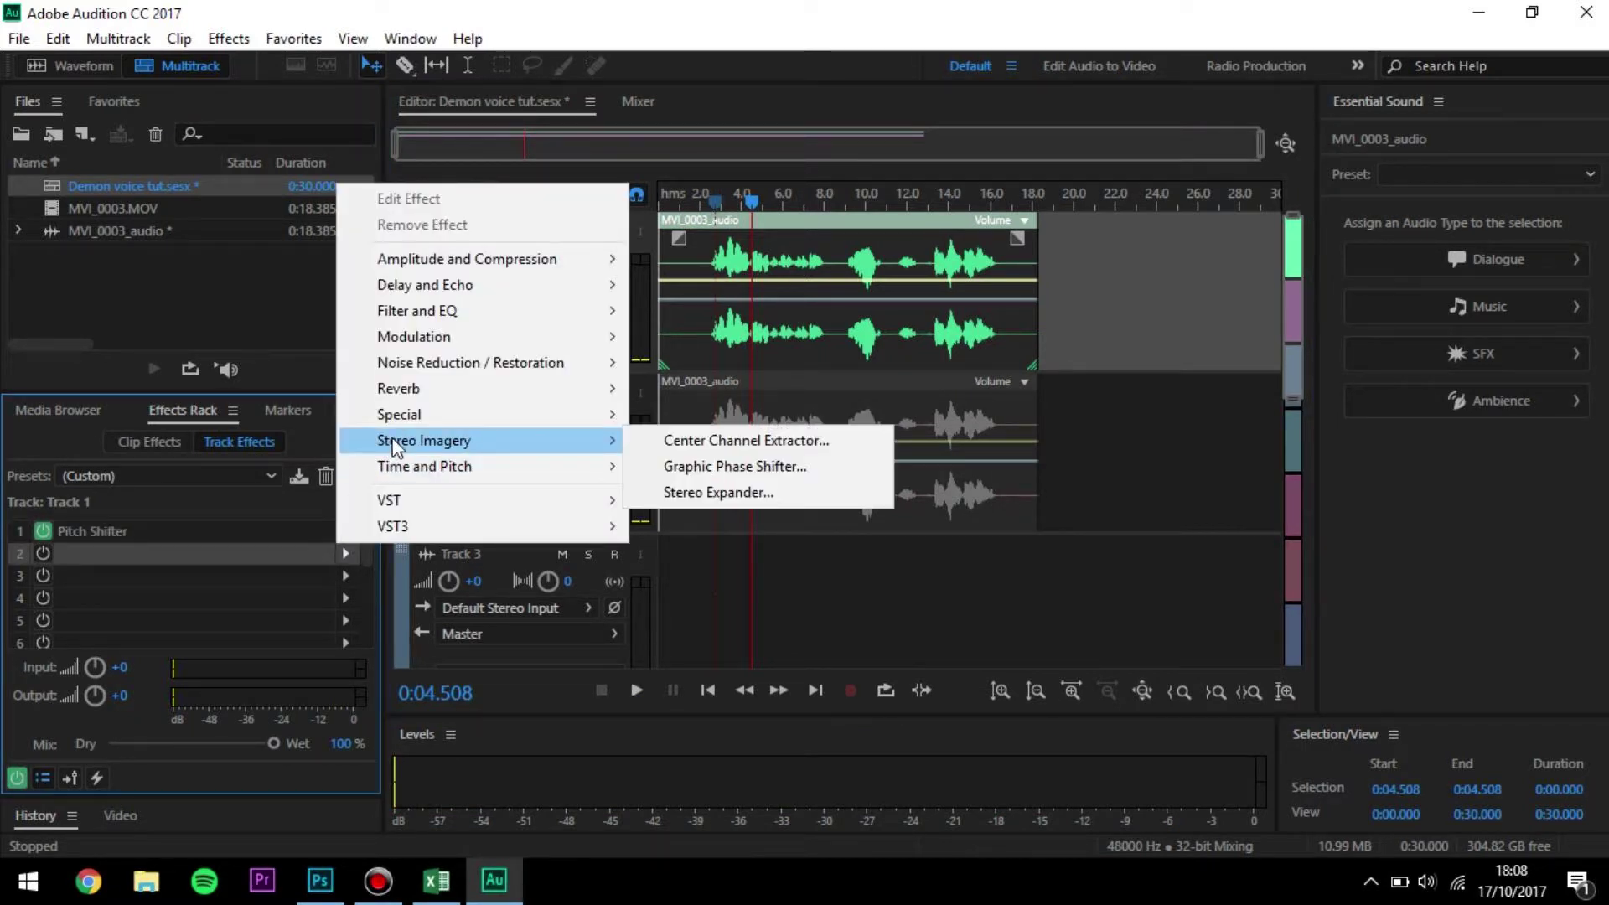
mouse_move(520, 364)
mouse_move(532, 303)
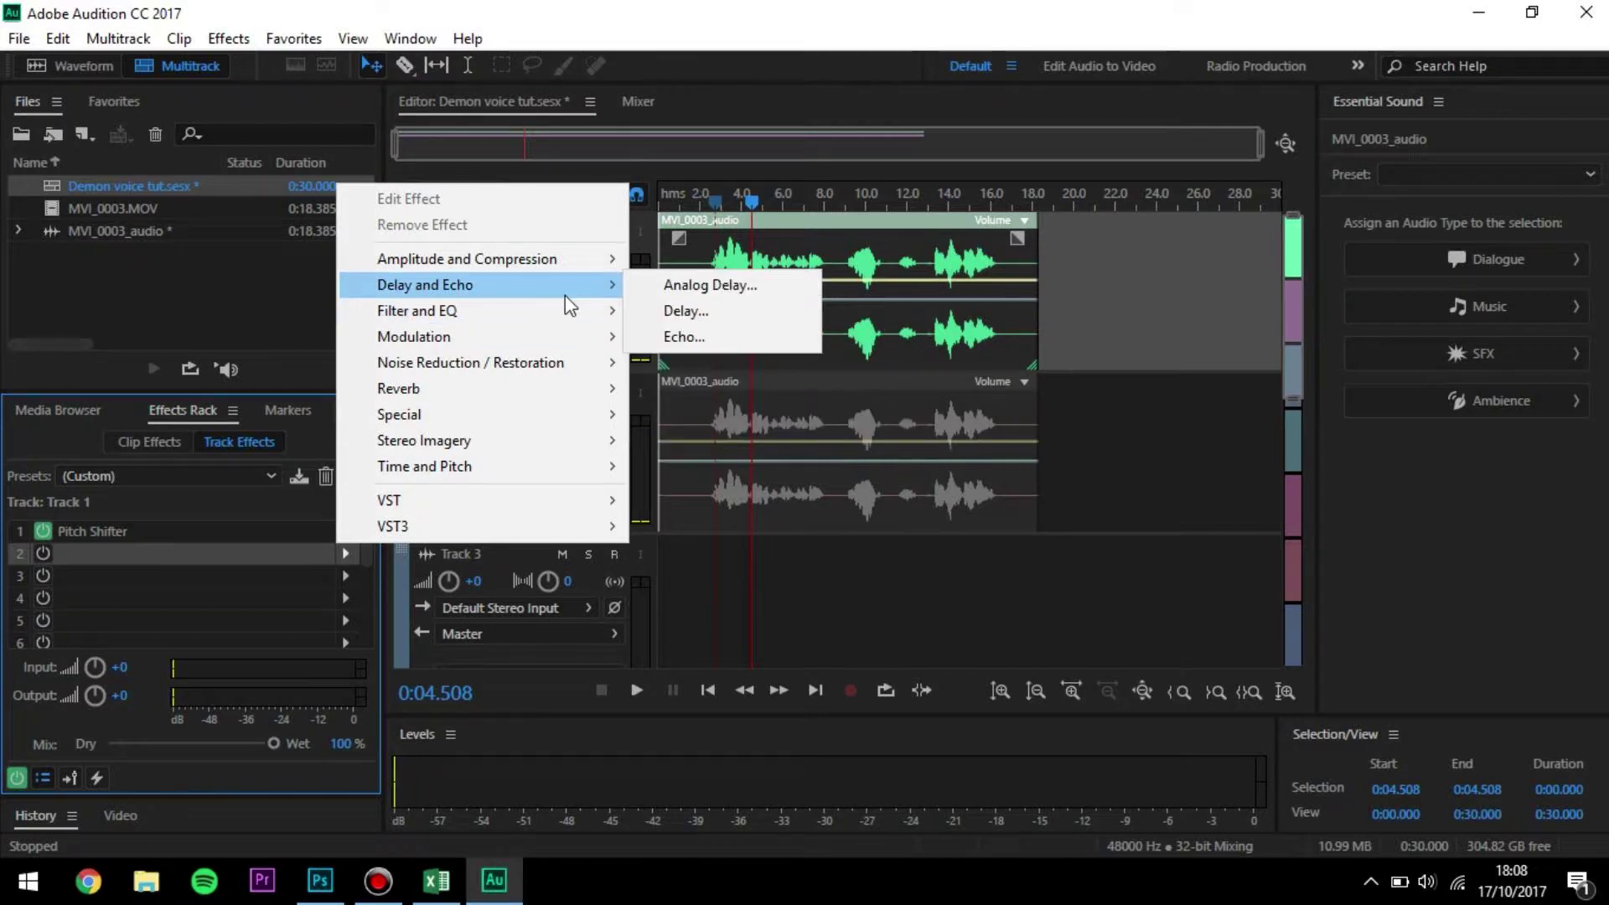
left_click(683, 312)
left_click(736, 216)
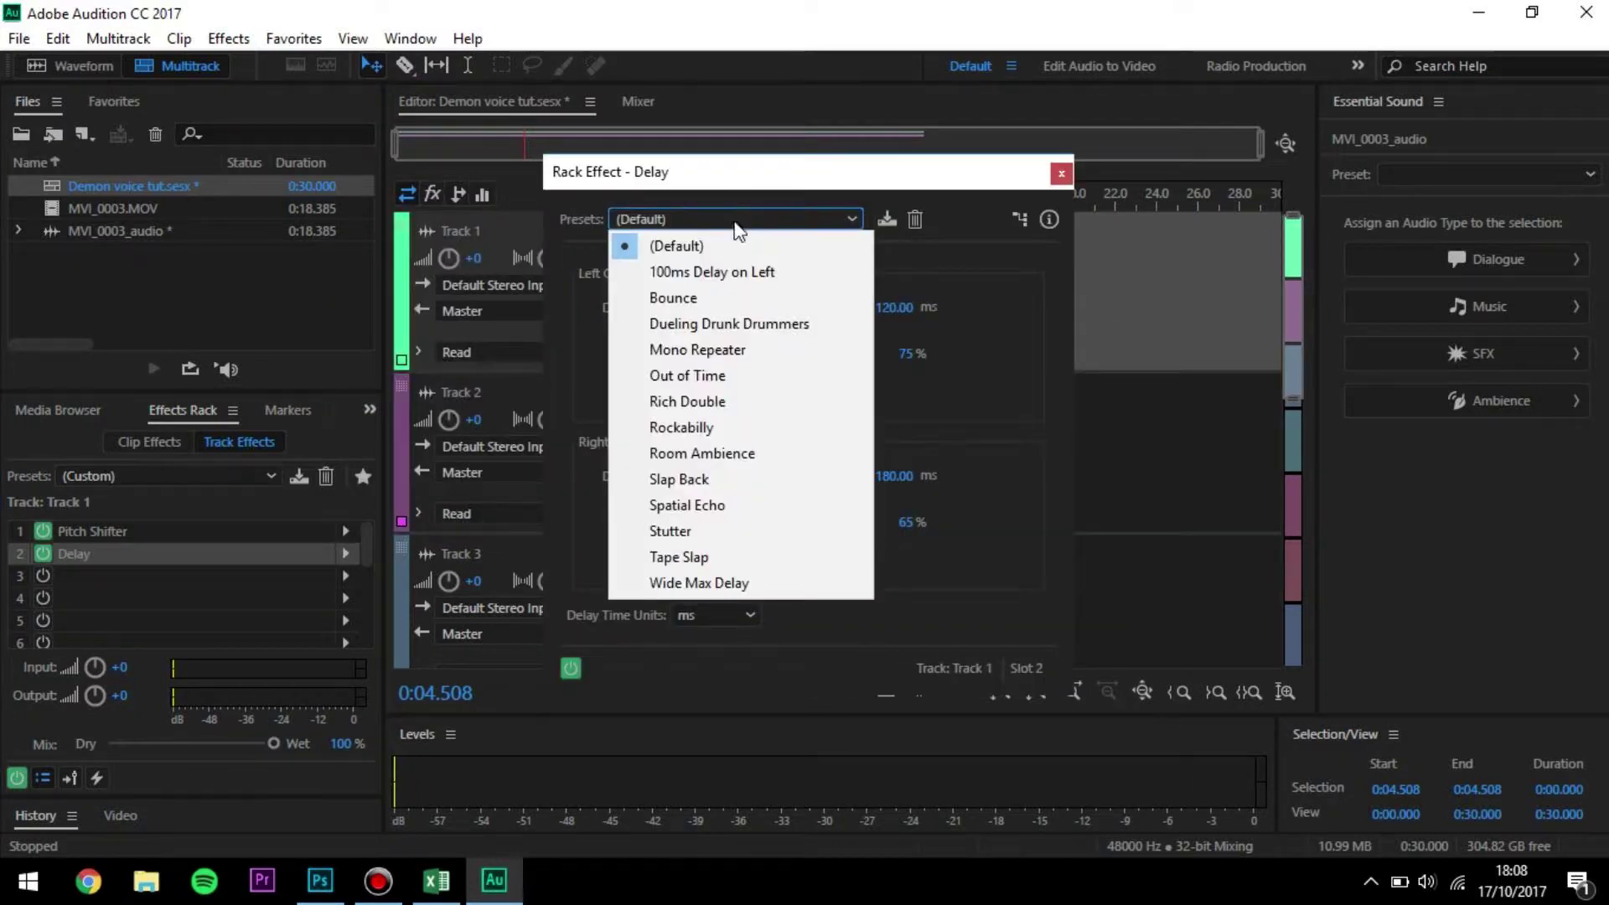
left_click(729, 451)
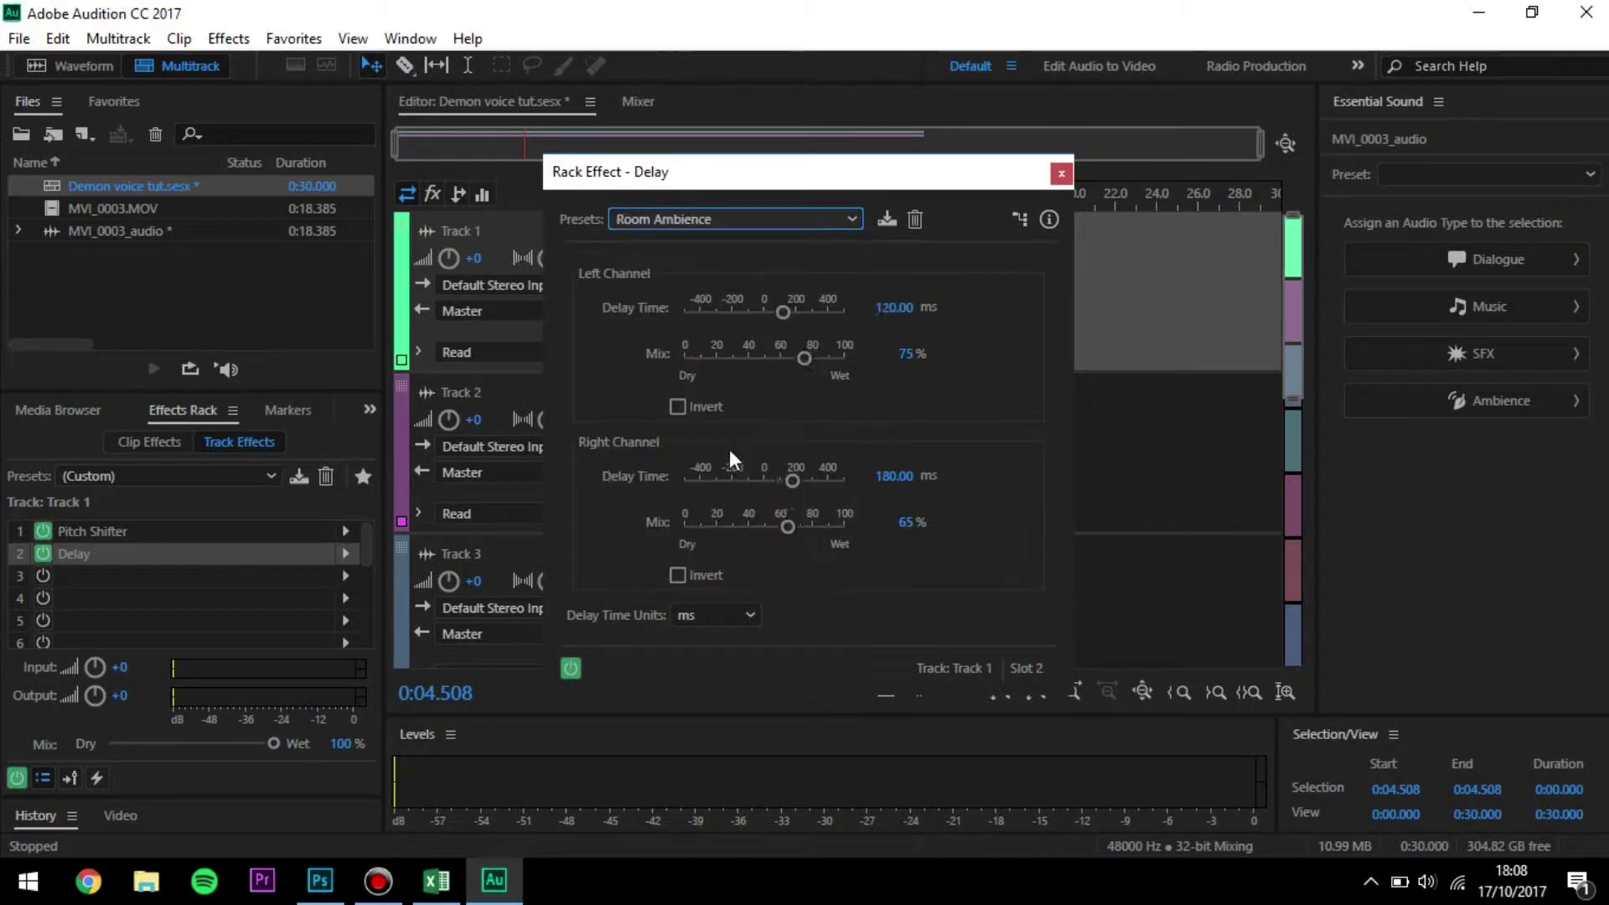
left_click(1060, 174)
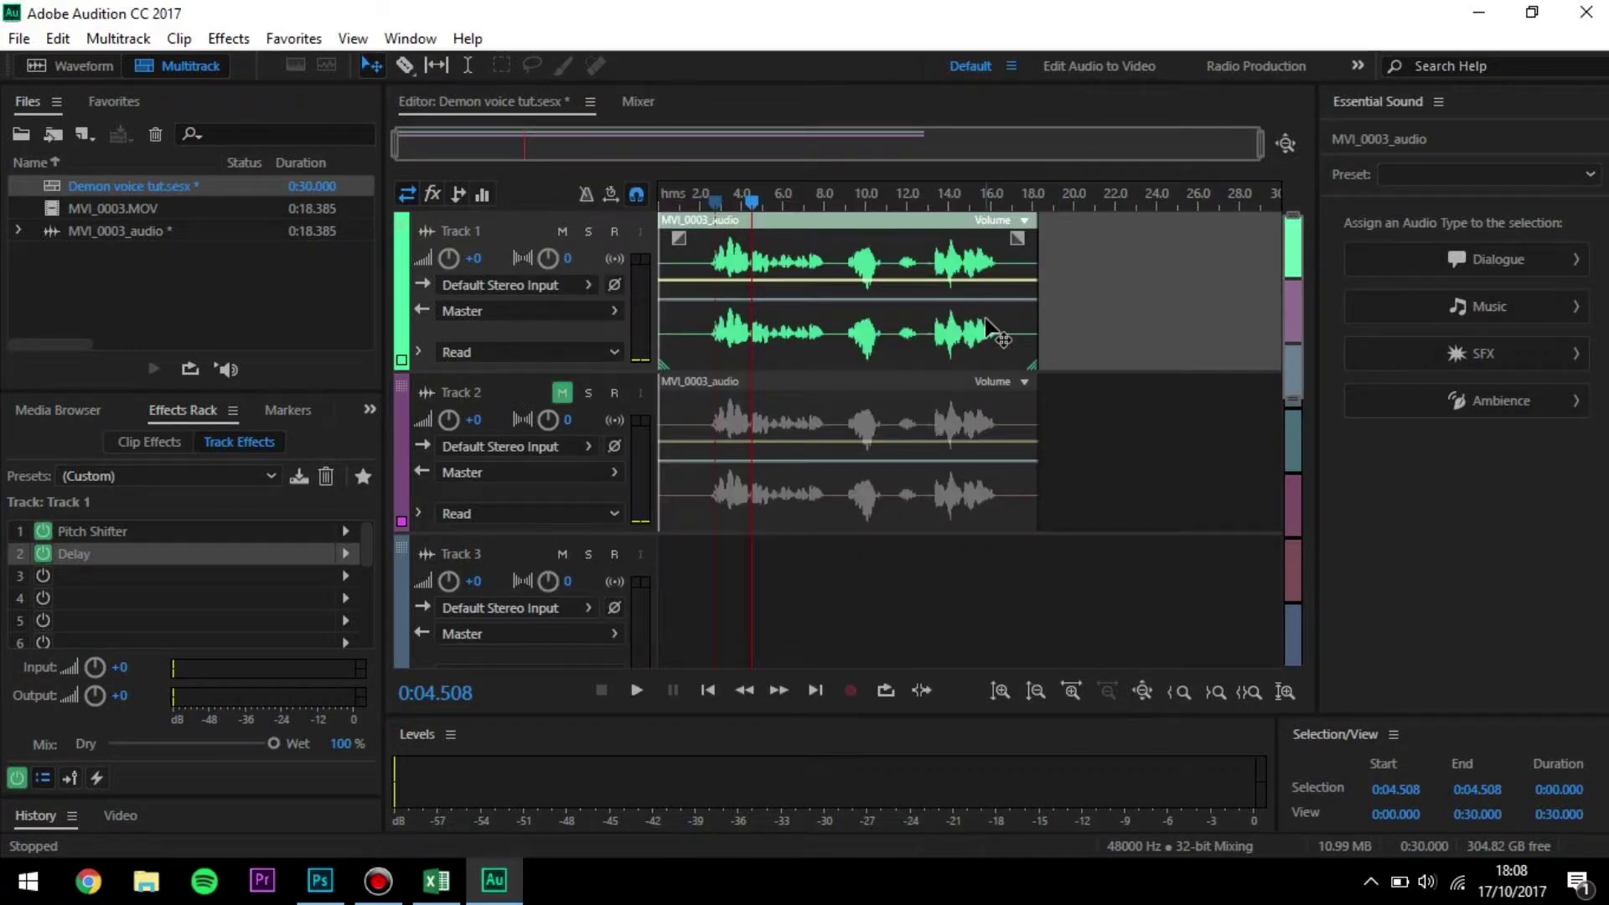
left_click(706, 193)
key("space")
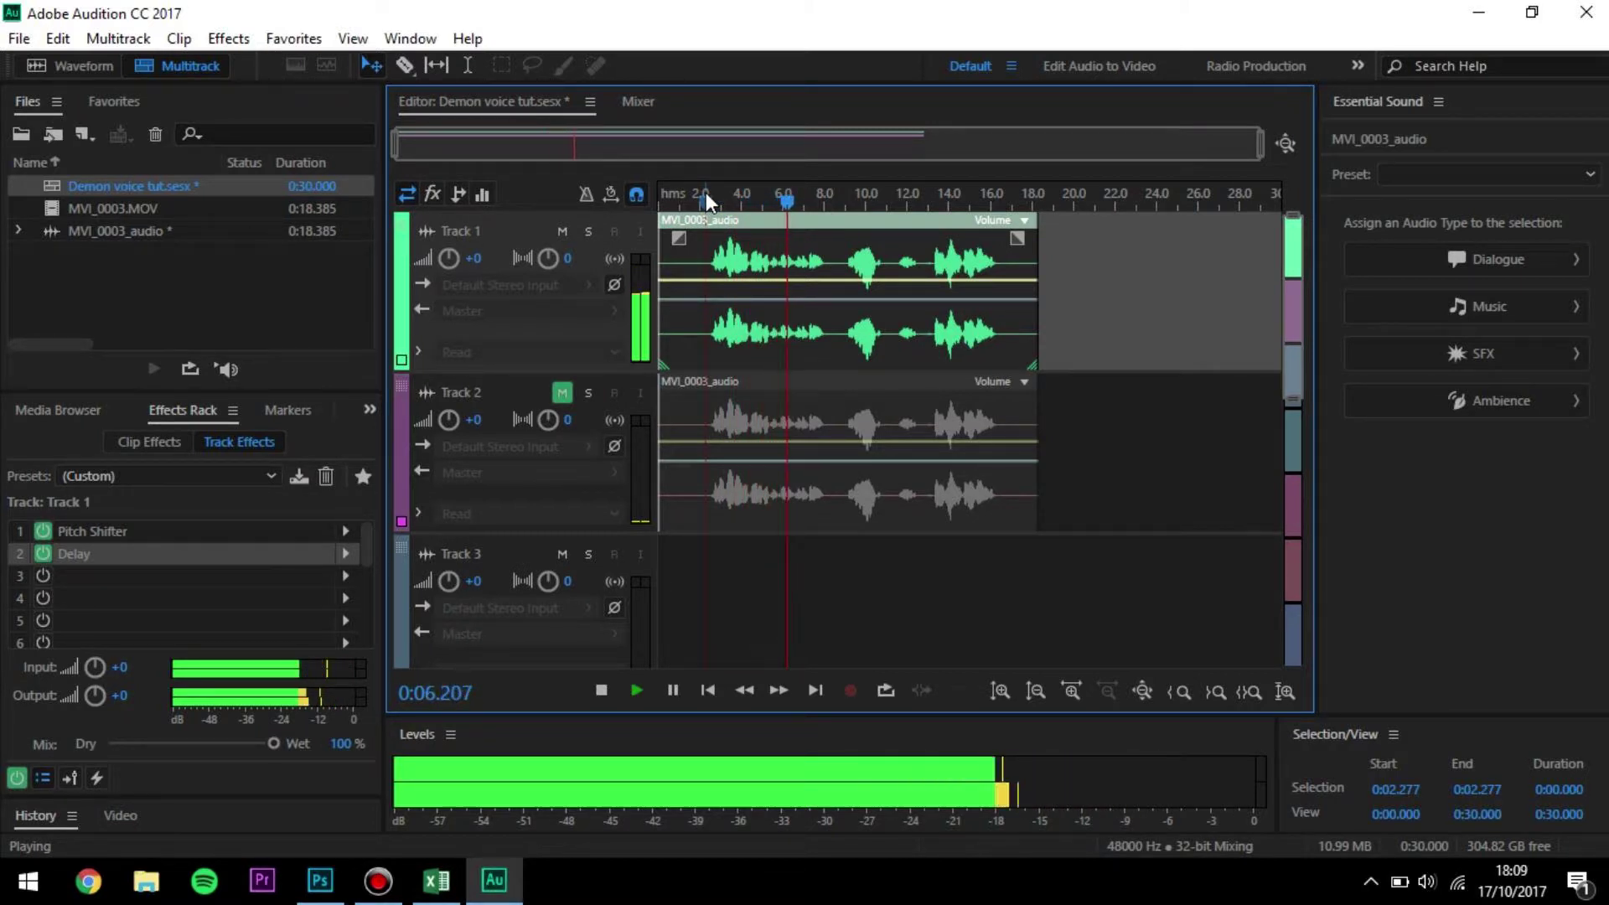
key("space")
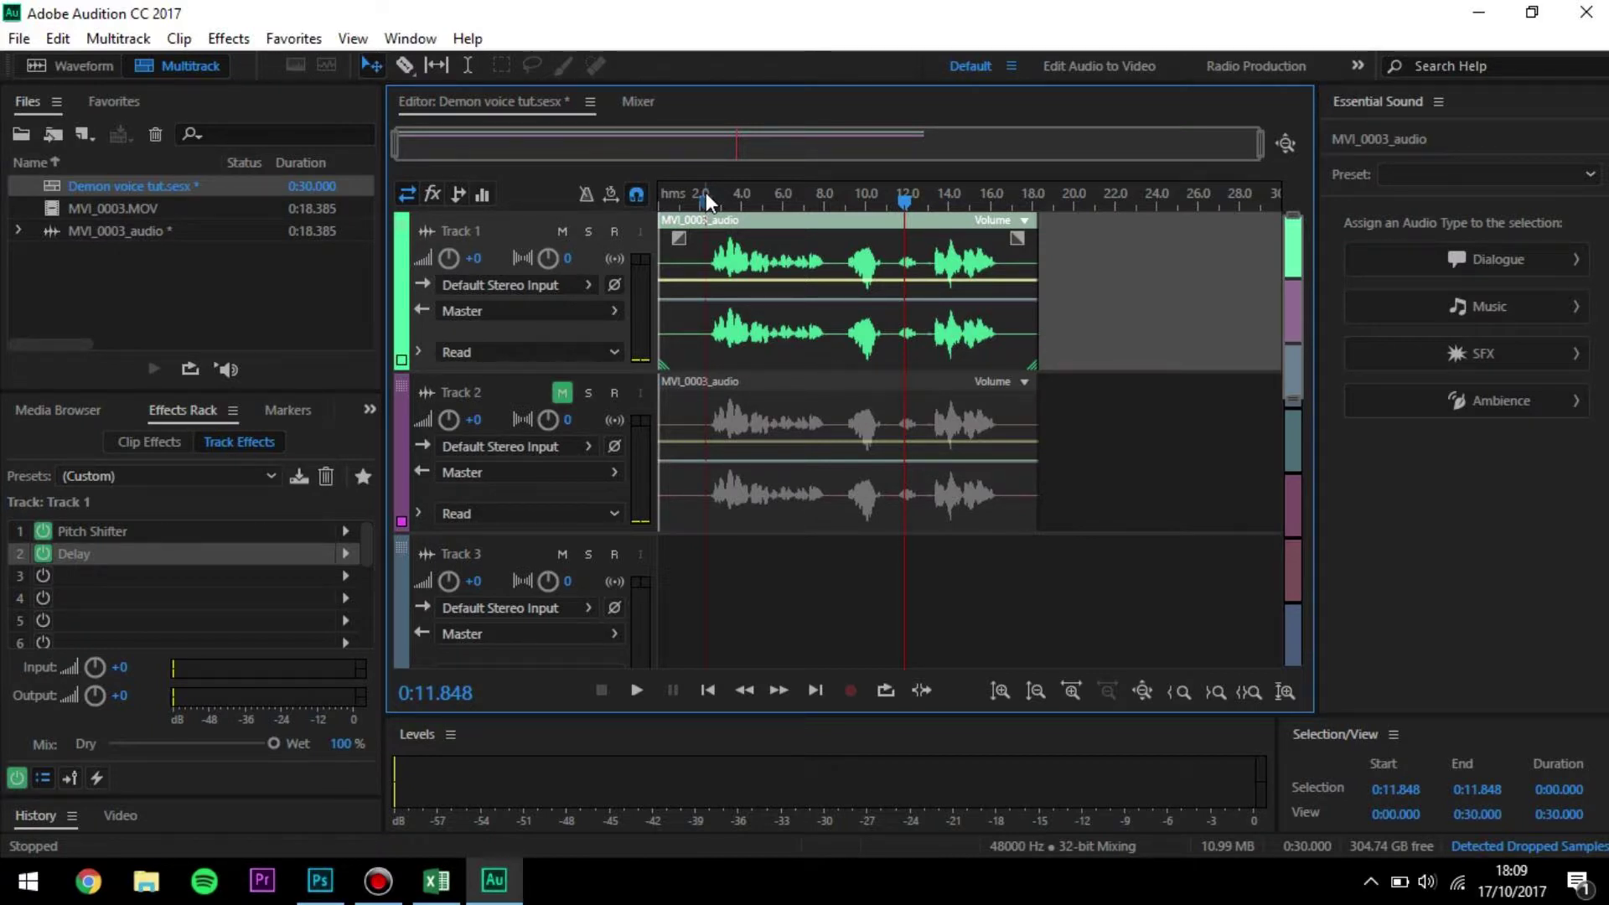
- Unmute Track 2, mute Track 1 so Track 2 plays alone, and show Track 2's effects chain
left_click(563, 391)
left_click(712, 392)
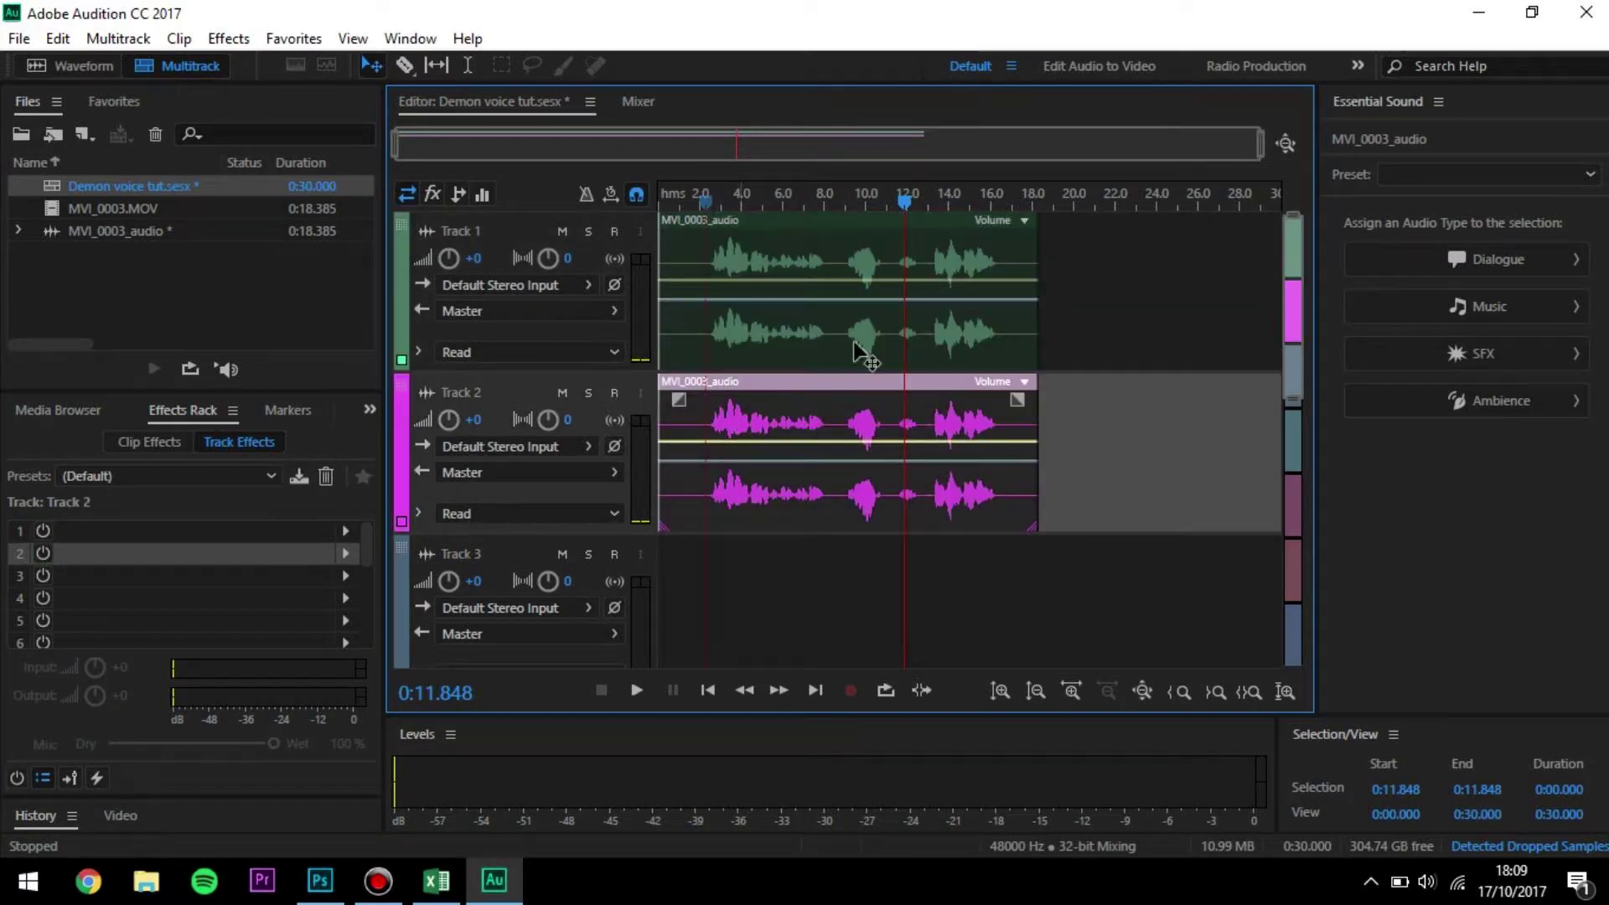
left_click(563, 231)
left_click(726, 204)
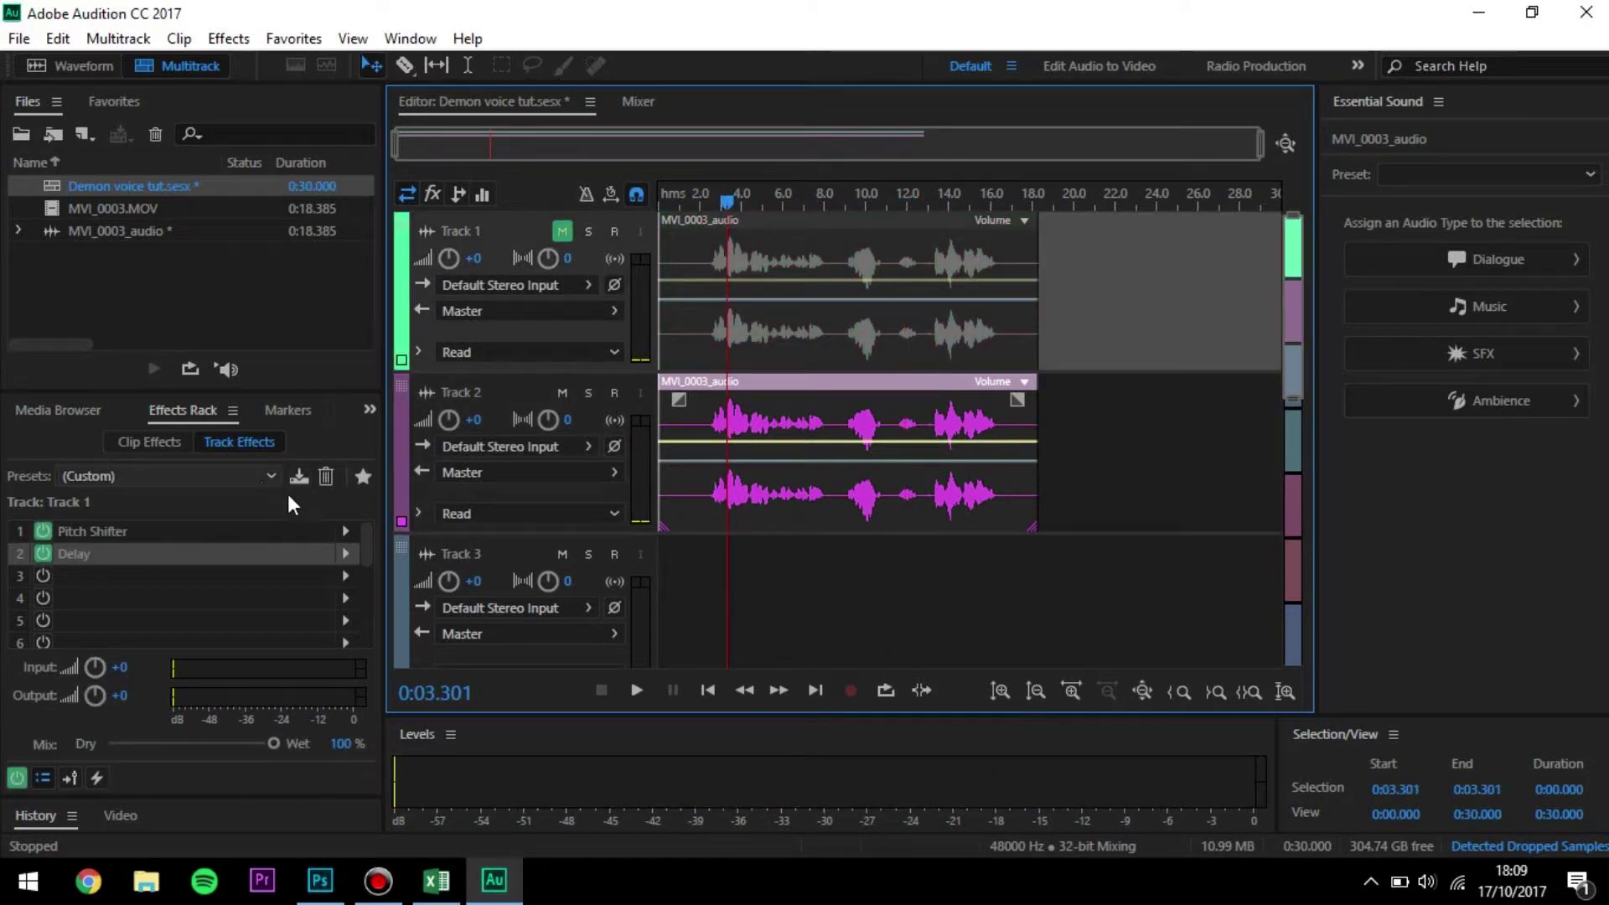
left_click(694, 529)
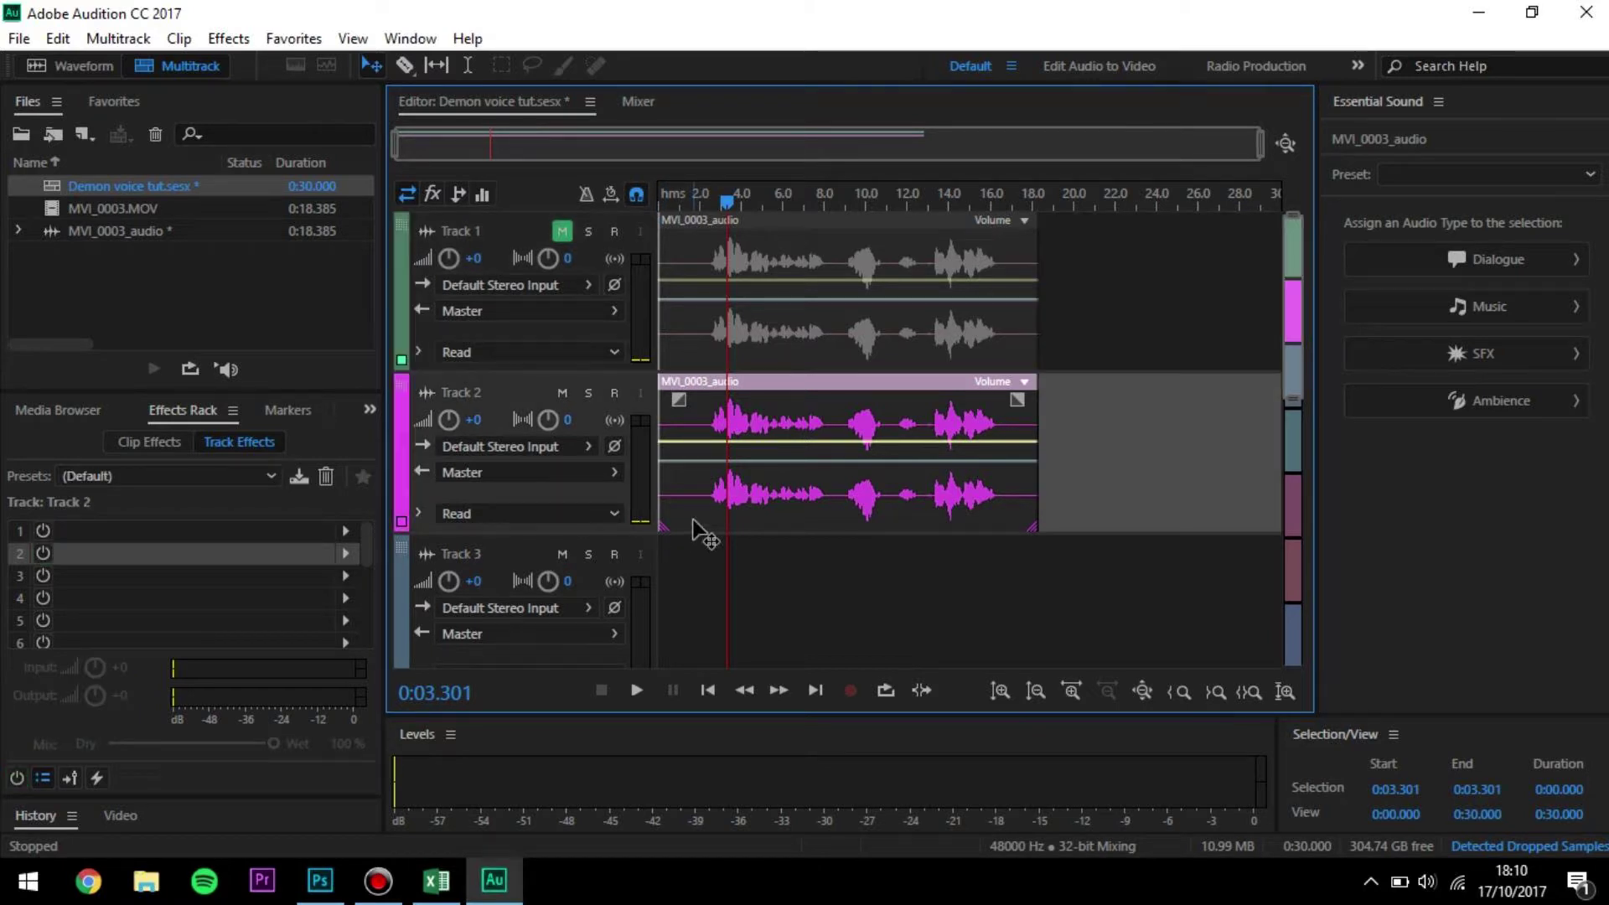
- Add a Pitch Shifter at +2 semitones to Track 2's first slot and start playback
left_click(345, 532)
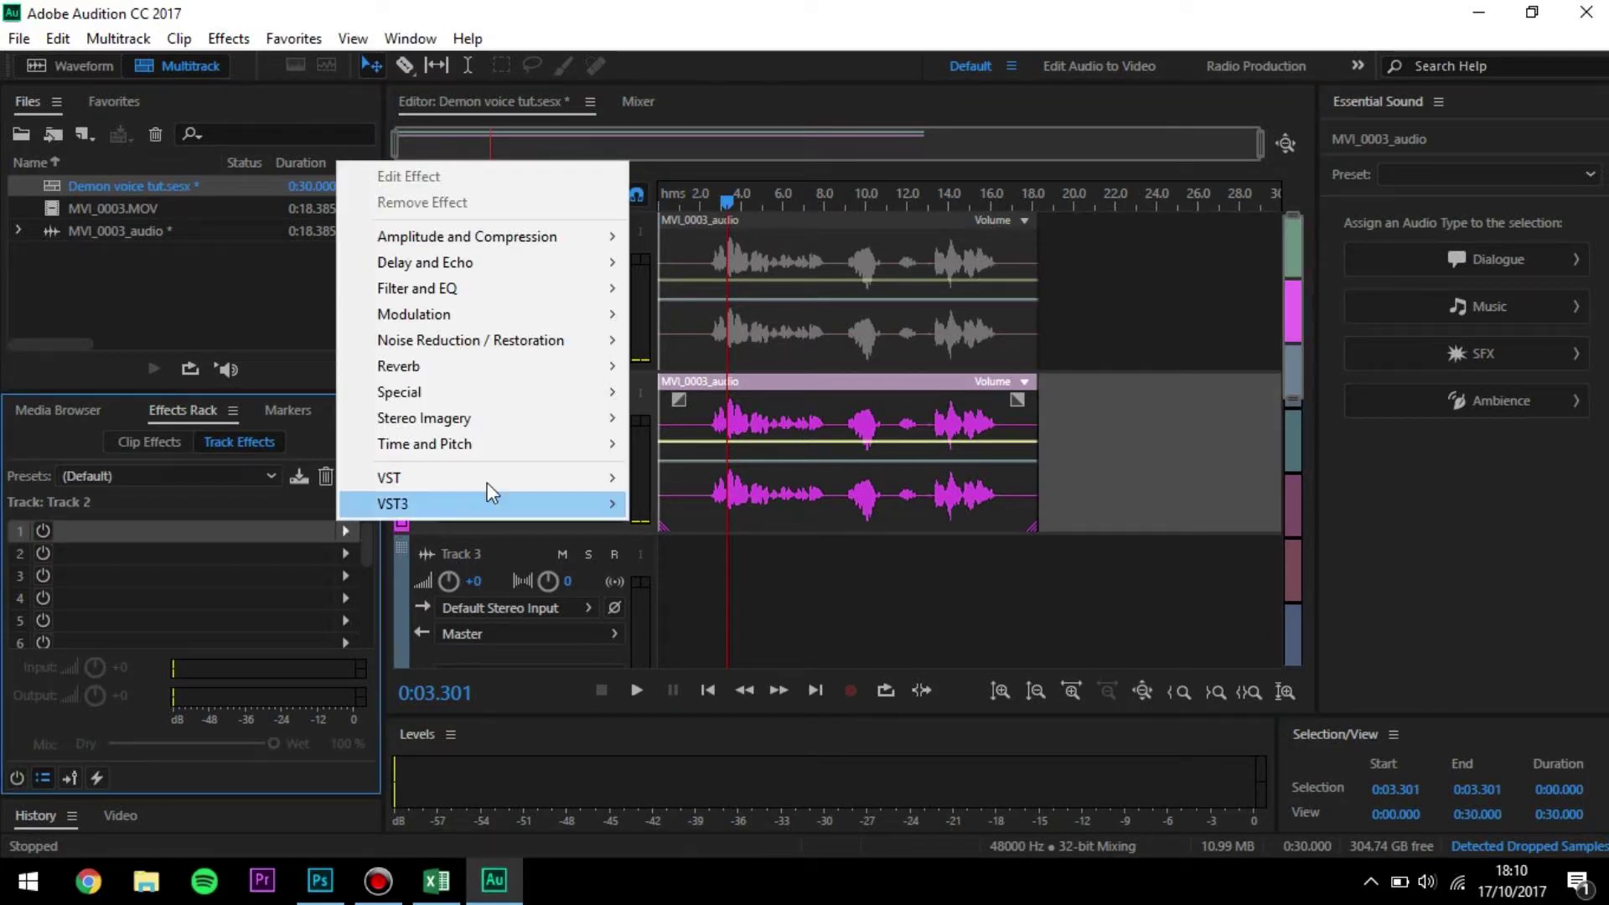
mouse_move(563, 459)
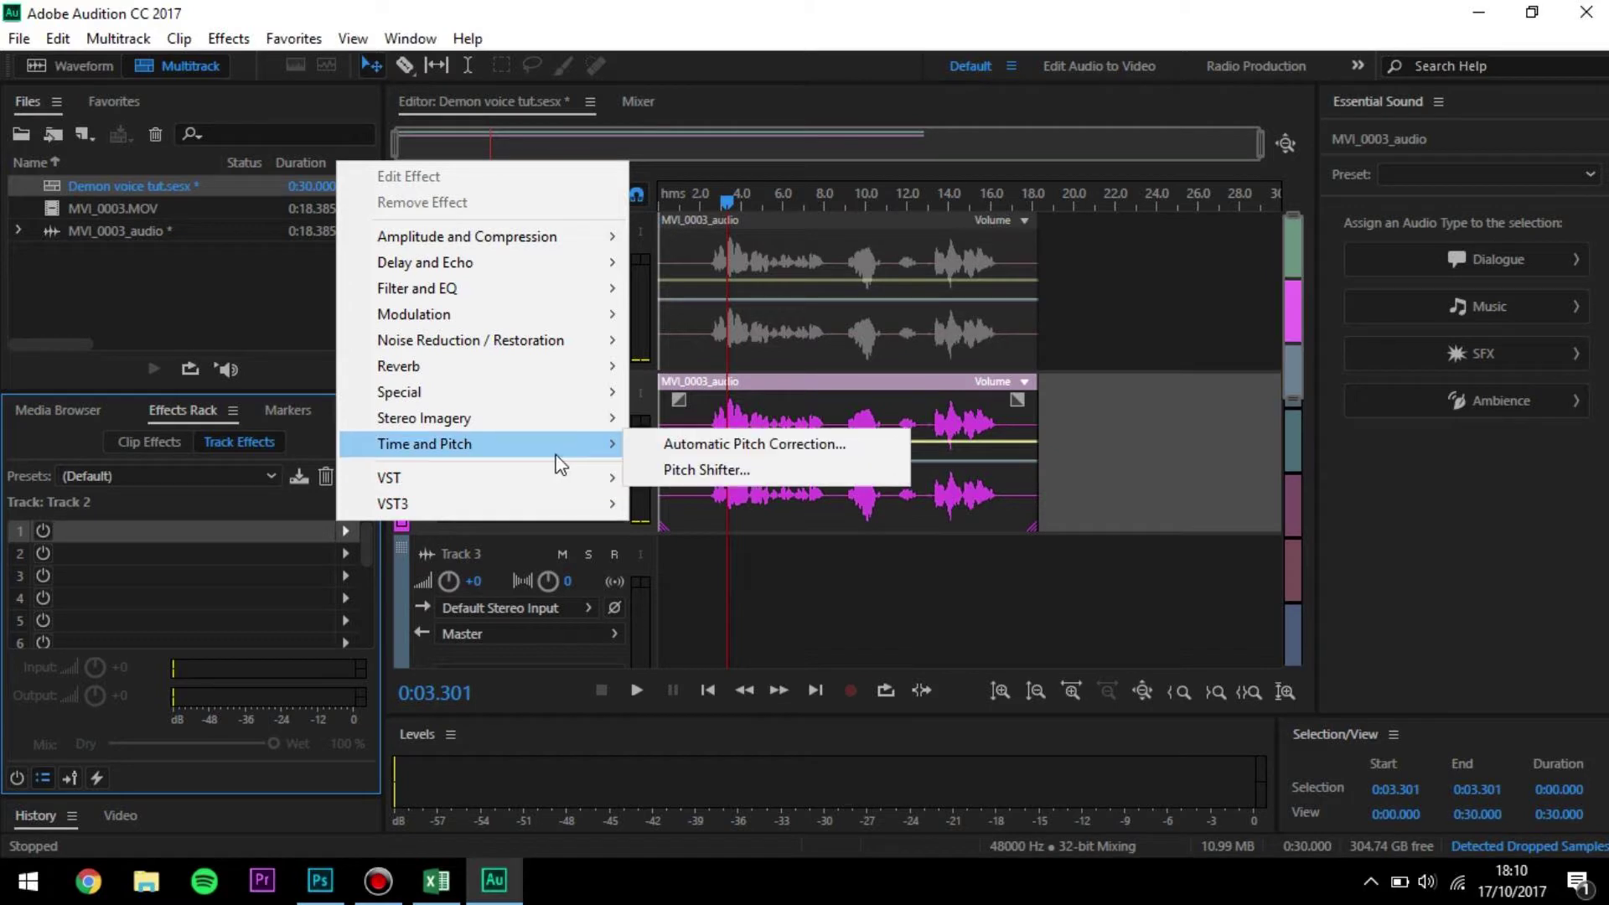
left_click(672, 472)
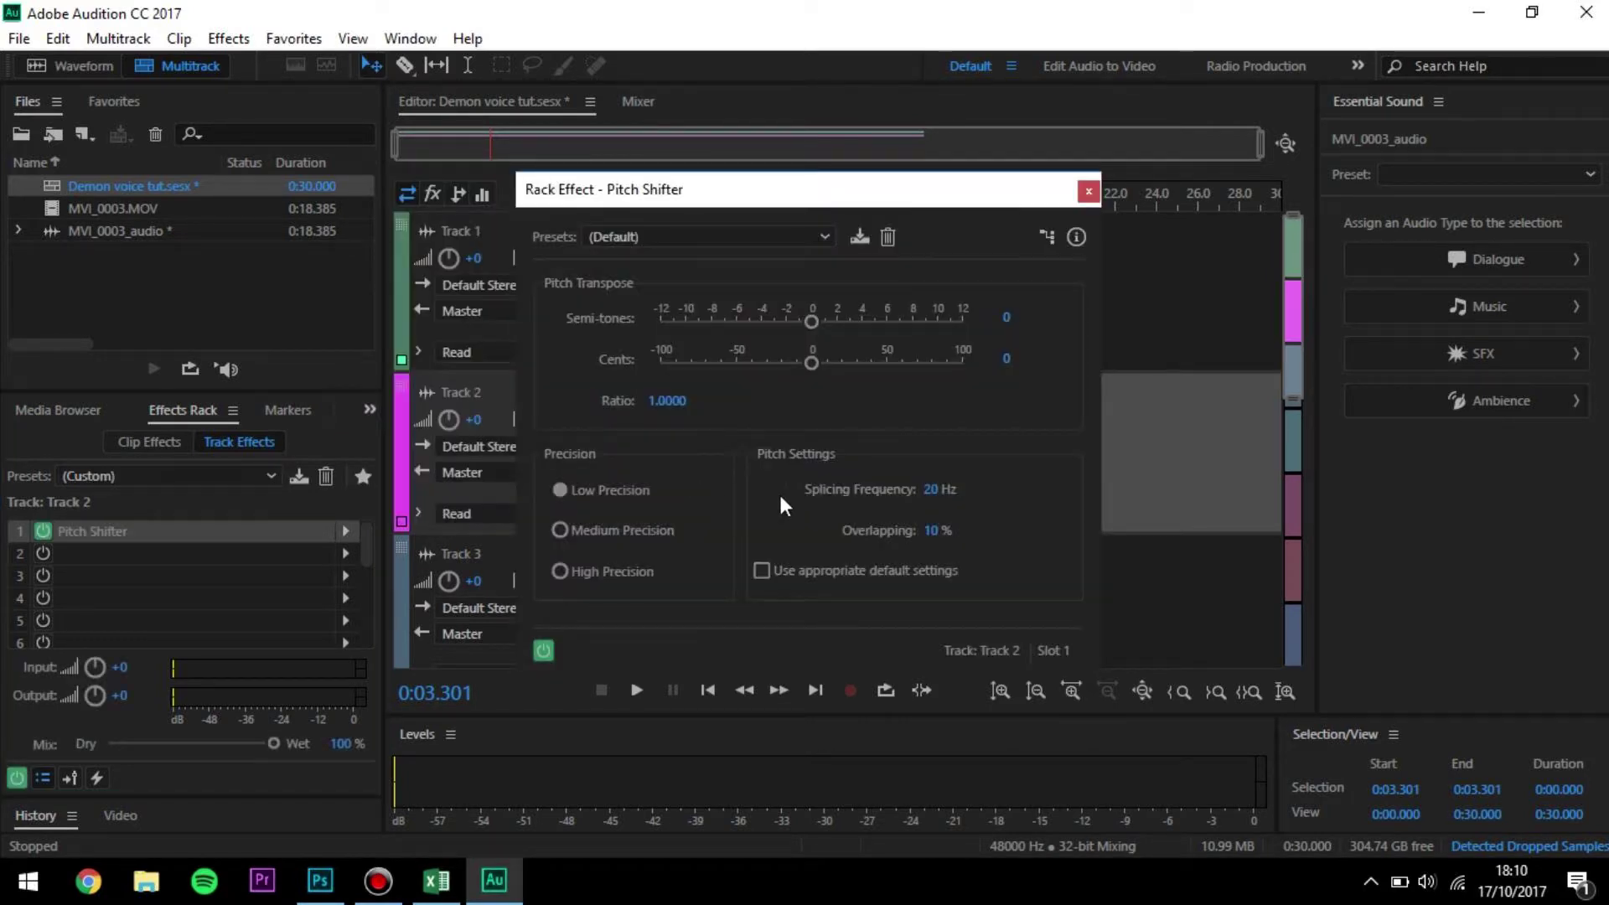
left_click(1006, 317)
type("2")
key("Escape")
key("space")
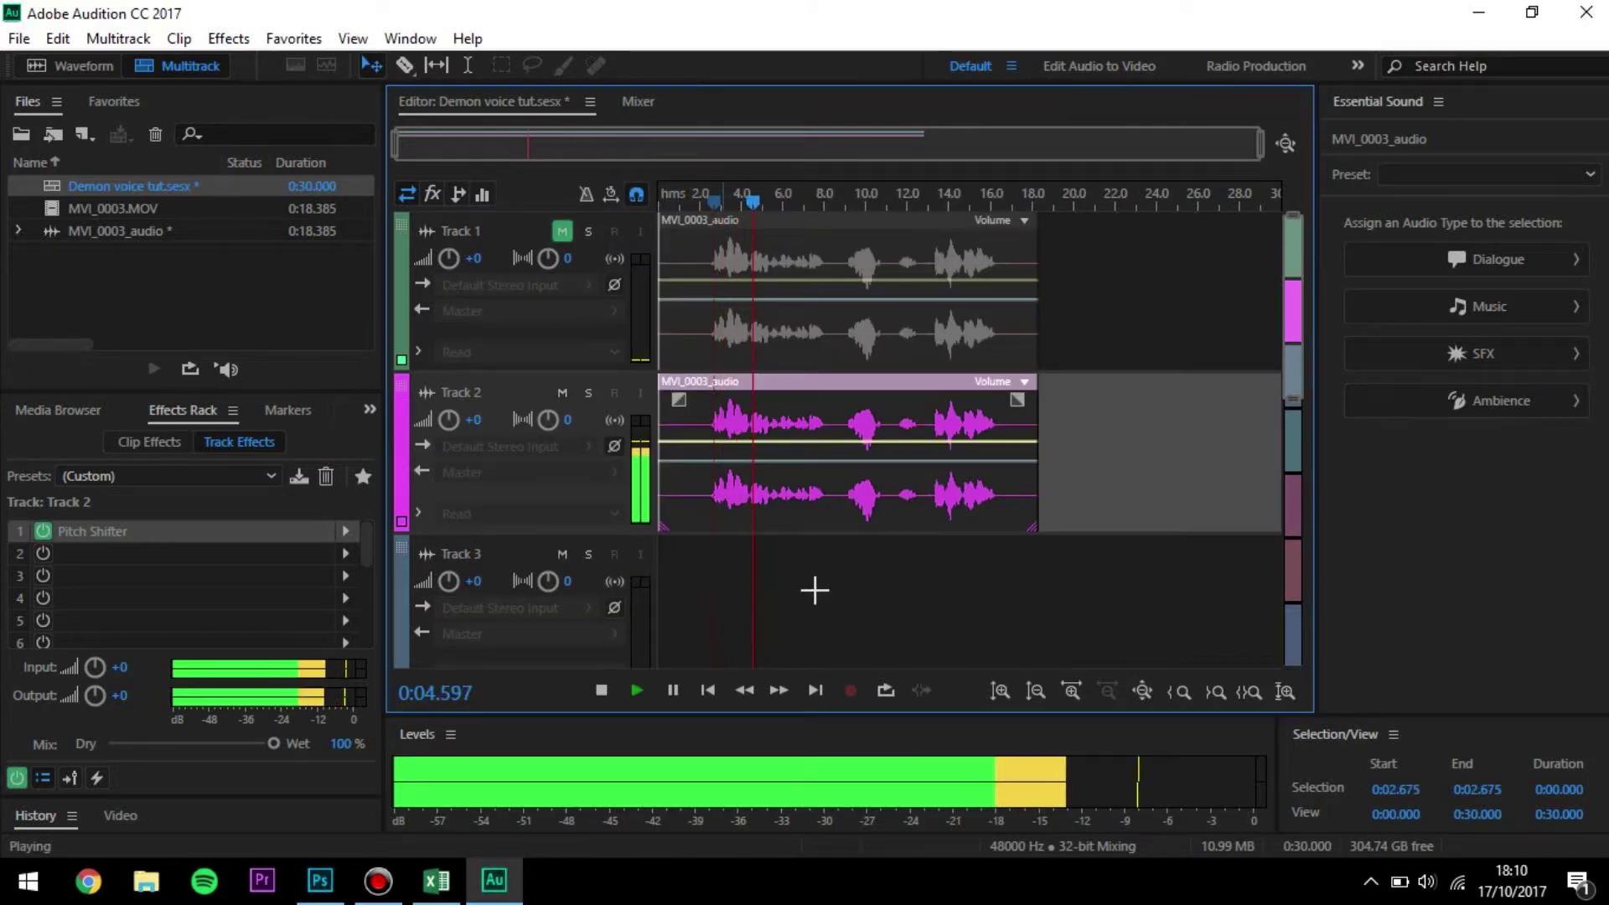
- Stop playback and put a Delay with the Room Ambience preset in Track 2's second slot
key("space")
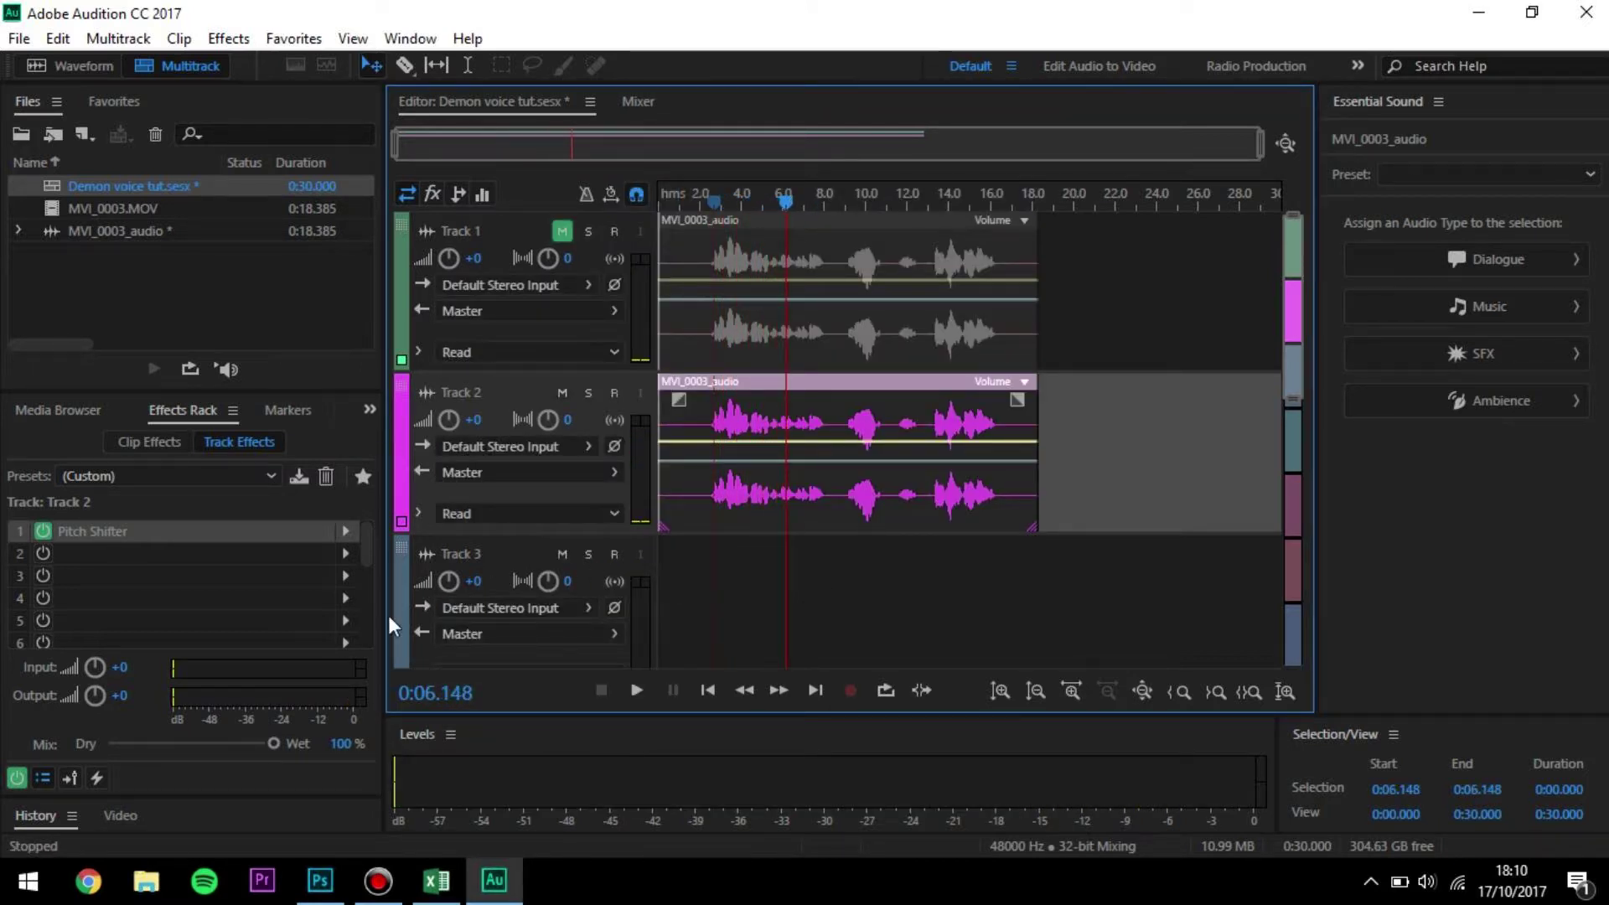
left_click(345, 553)
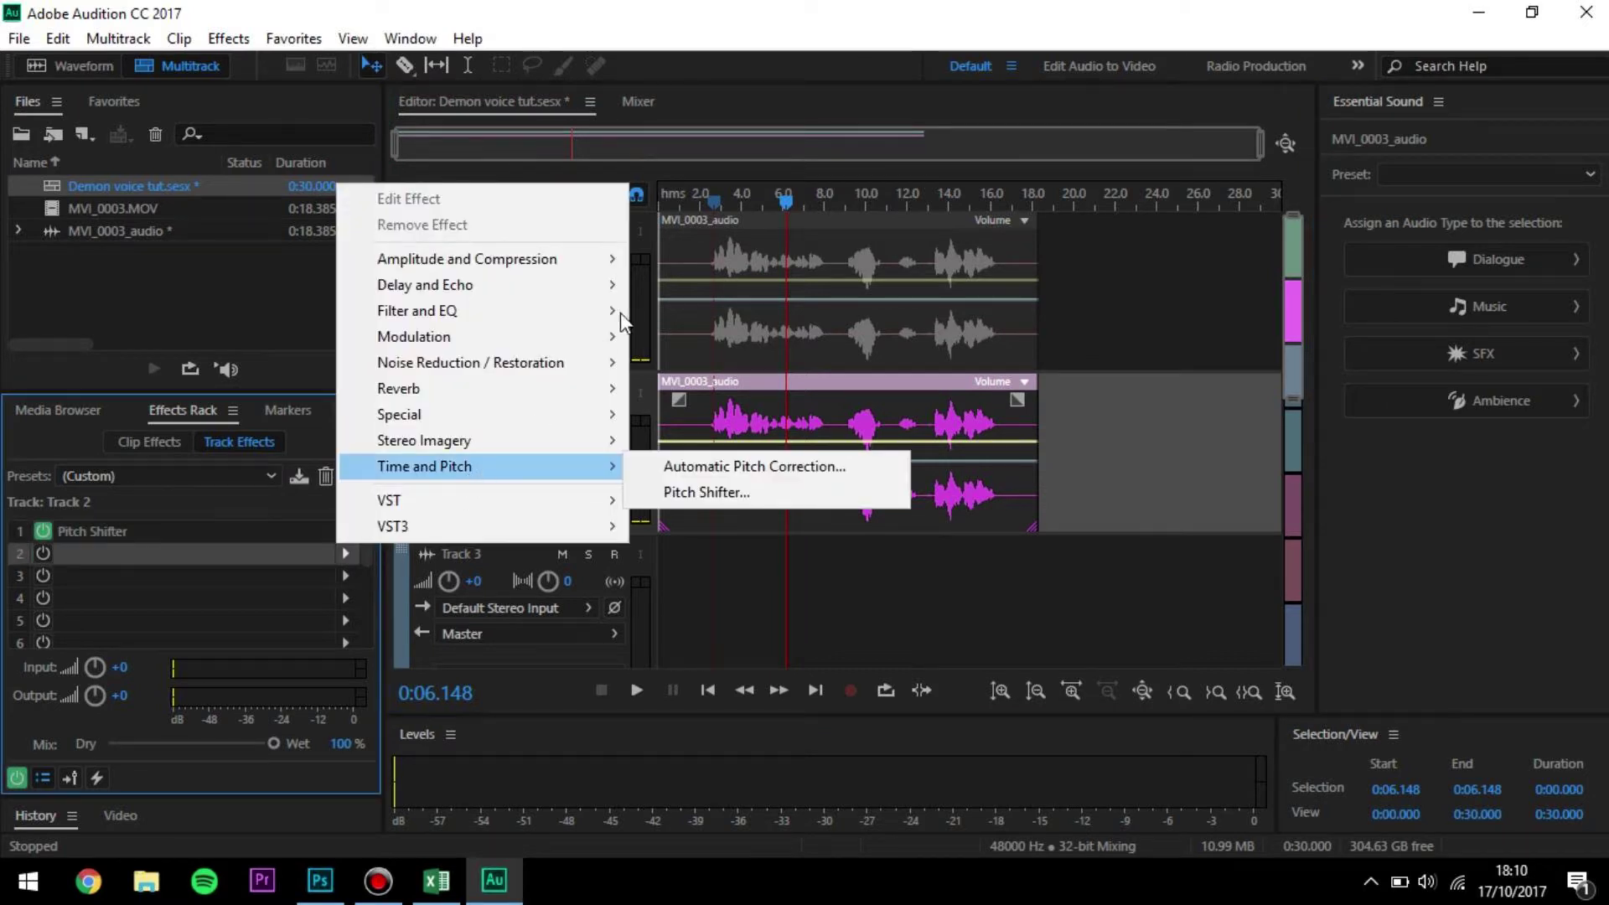
mouse_move(616, 319)
mouse_move(614, 288)
left_click(695, 314)
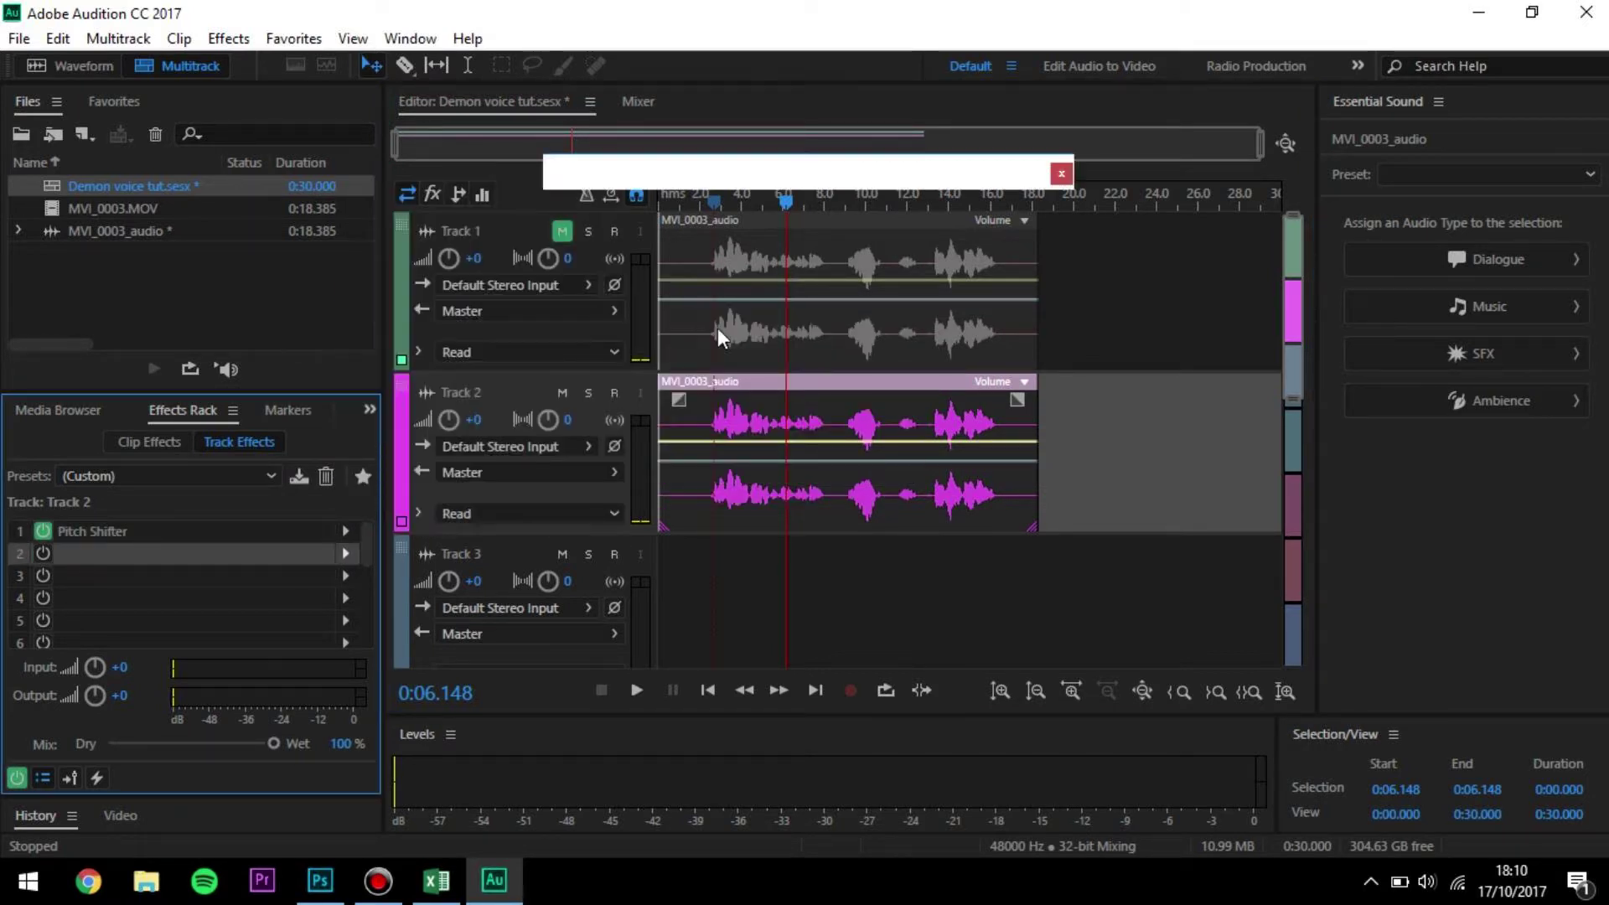
left_click(771, 218)
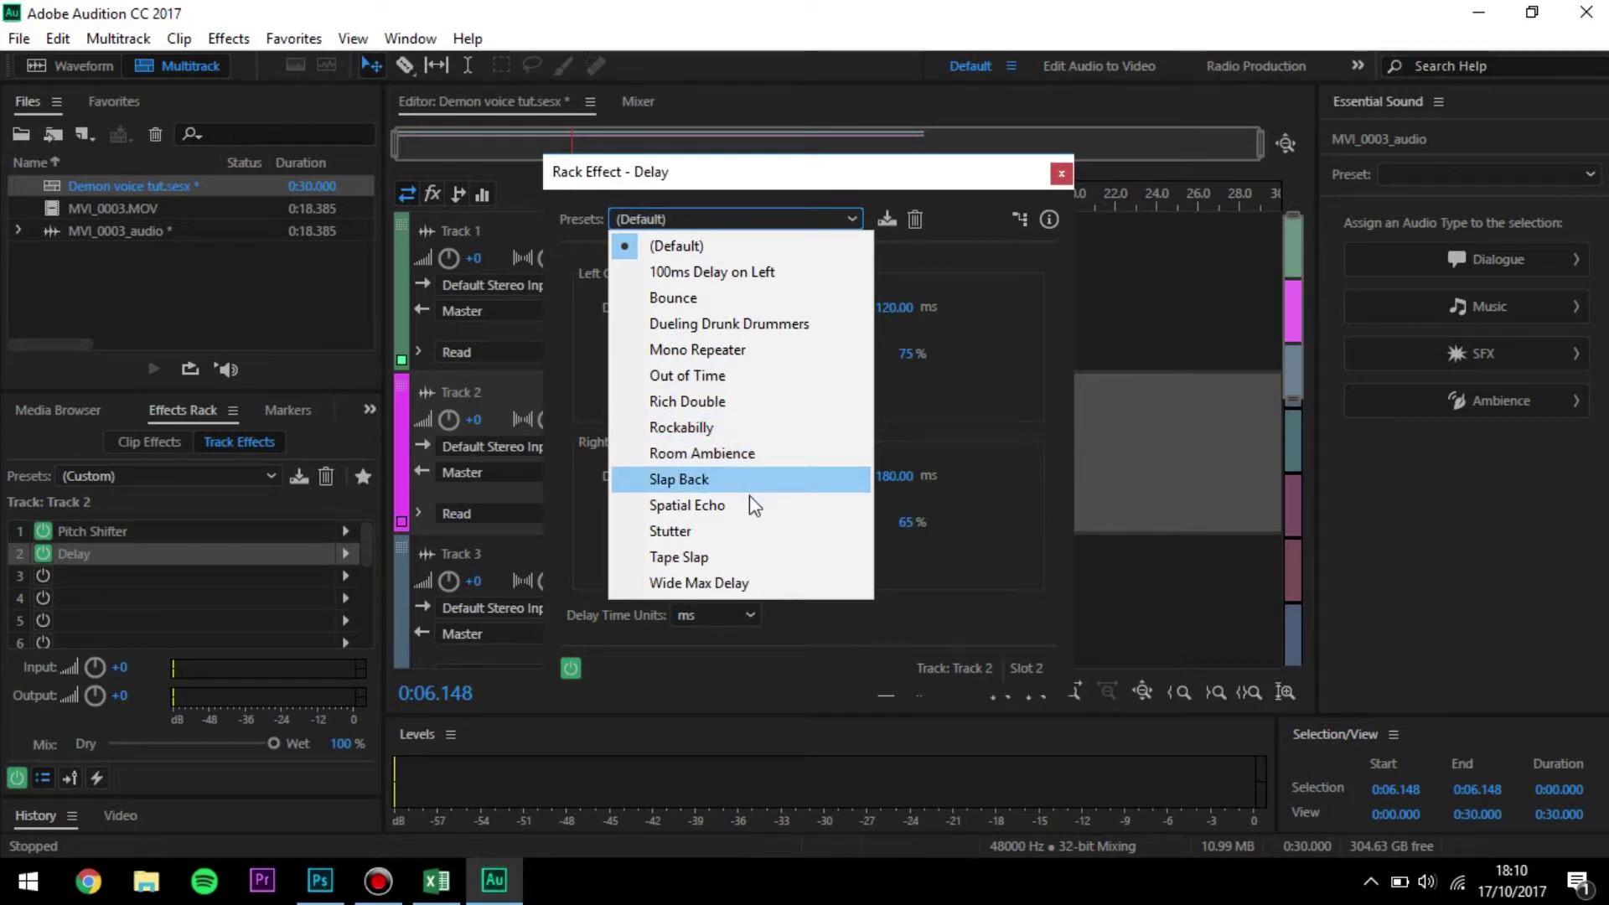
left_click(749, 453)
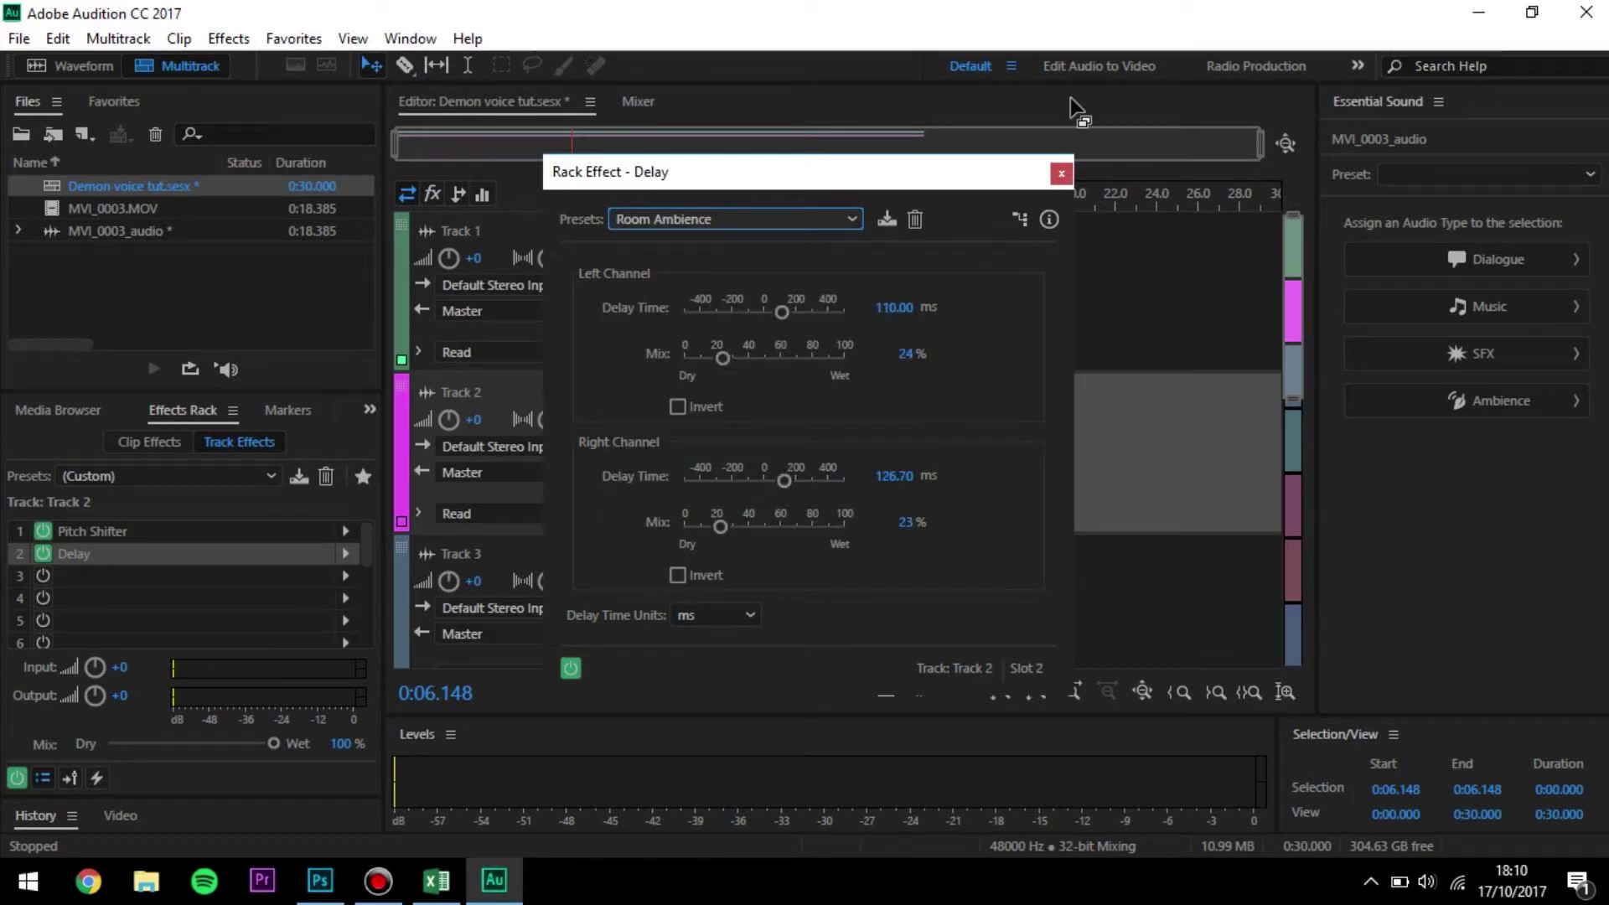
left_click(1062, 173)
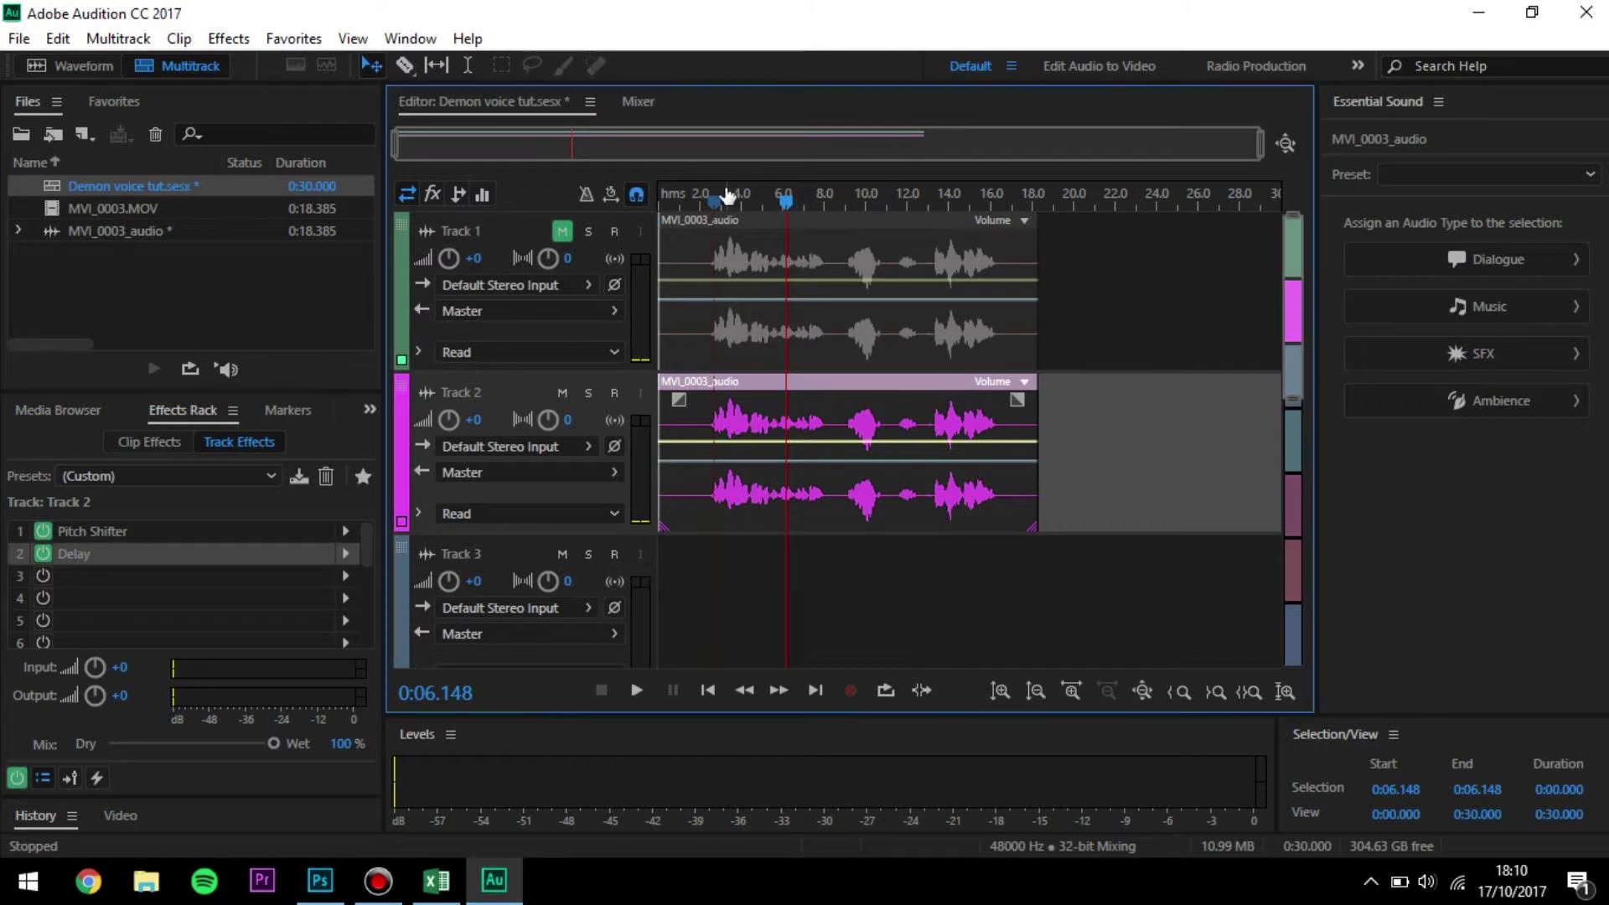
- Play from about 2.6 seconds, unmute Track 1 to hear both processed tracks, then stop
left_click_drag(729, 198, 692, 198)
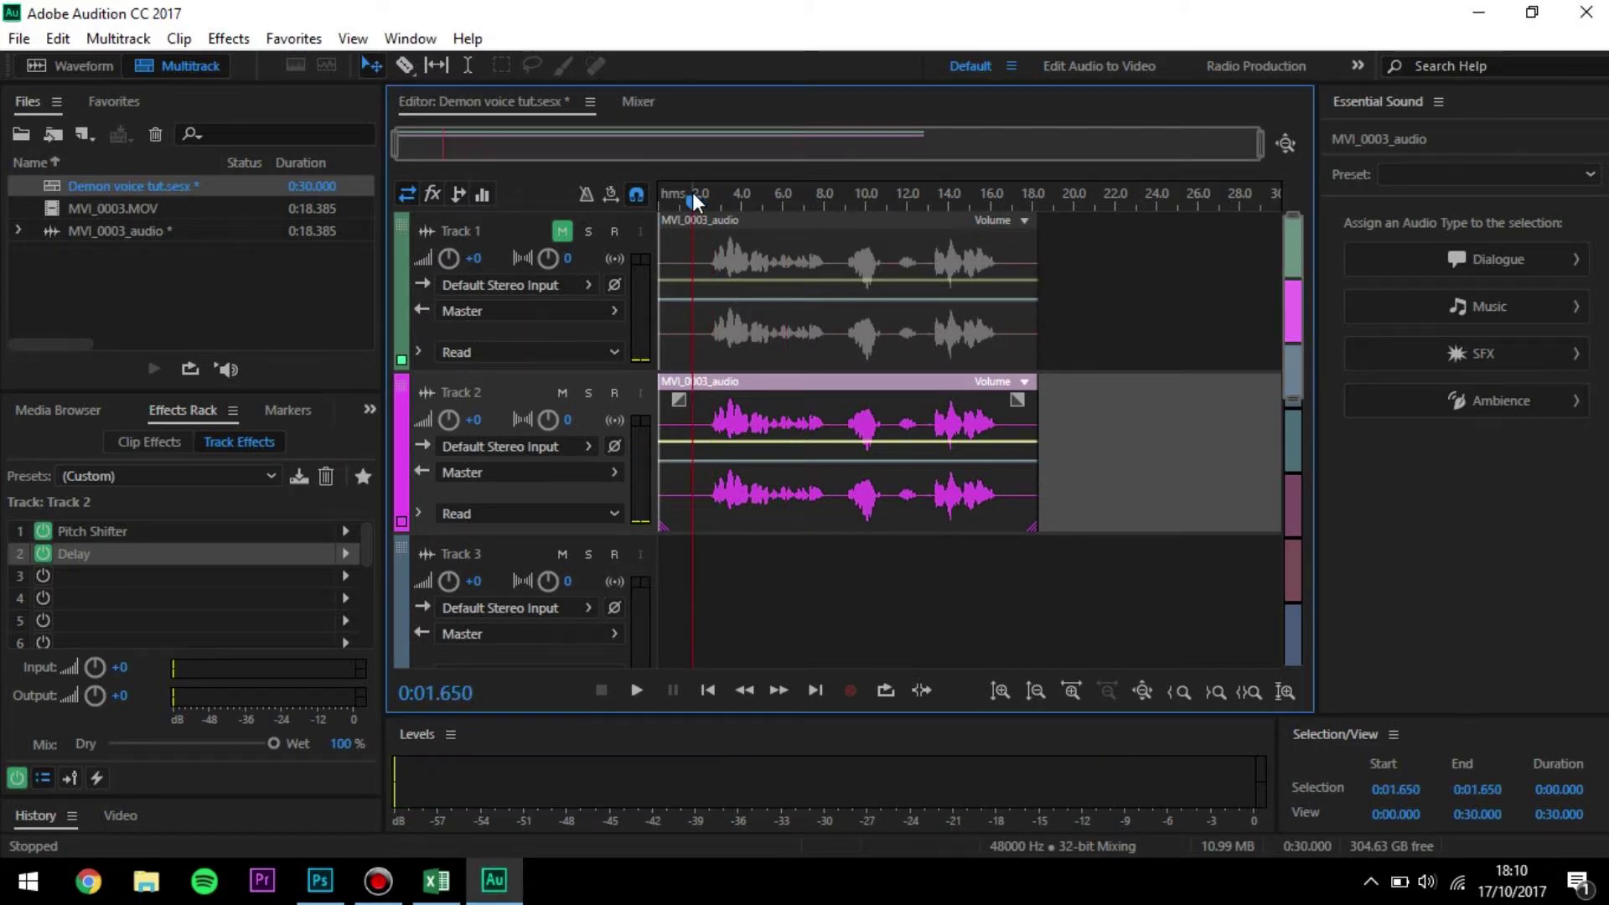
left_click(196, 476)
left_click(223, 499)
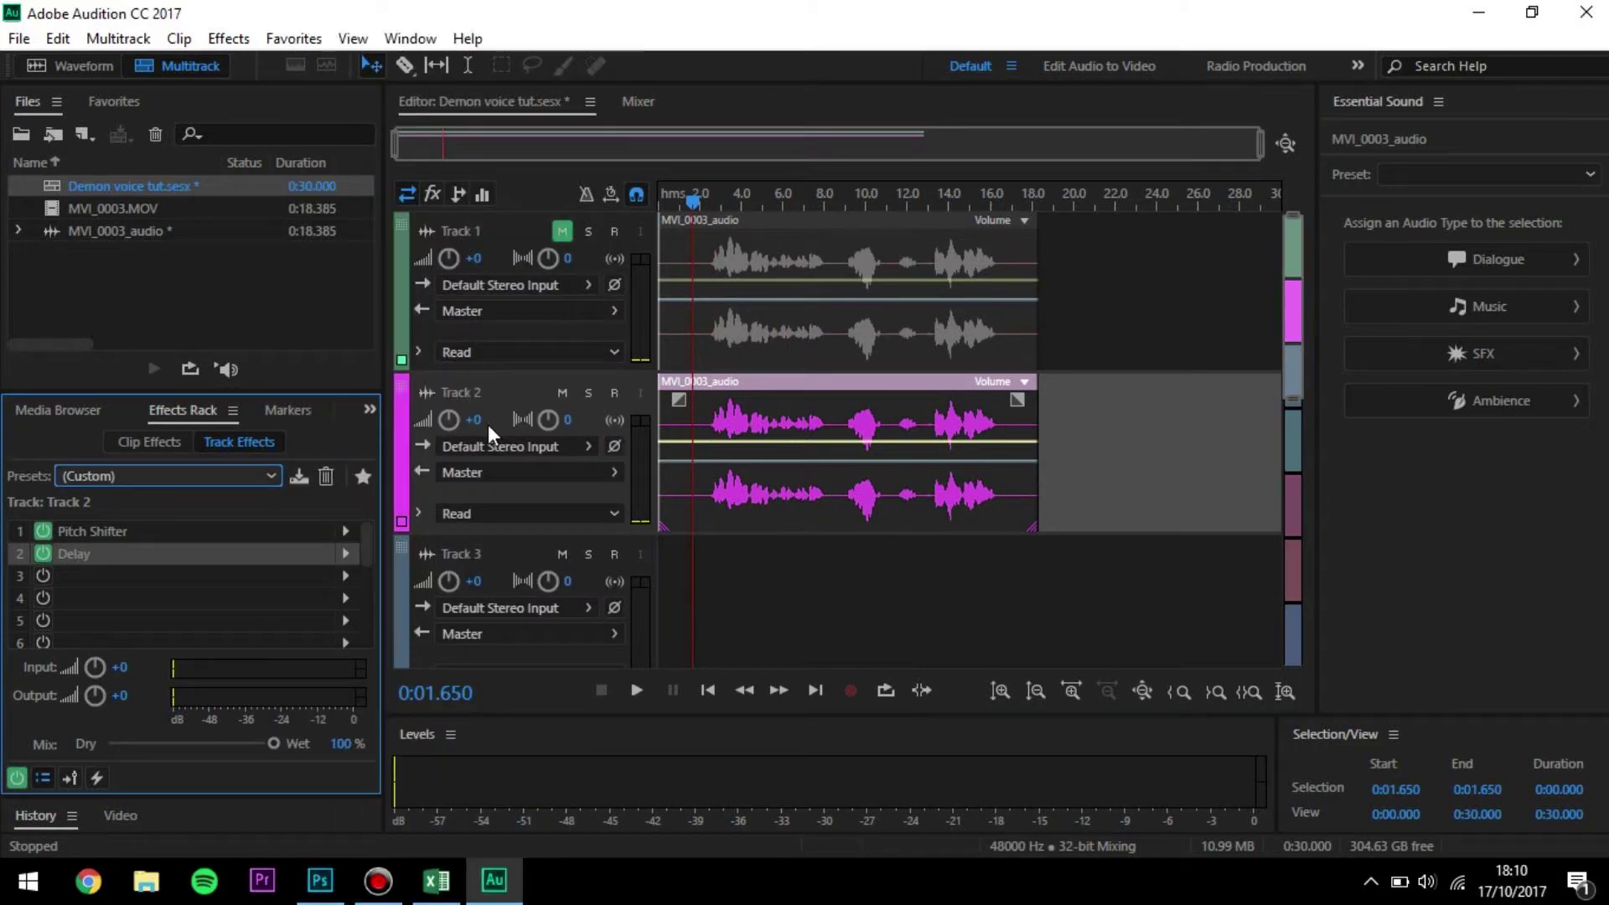
key("space")
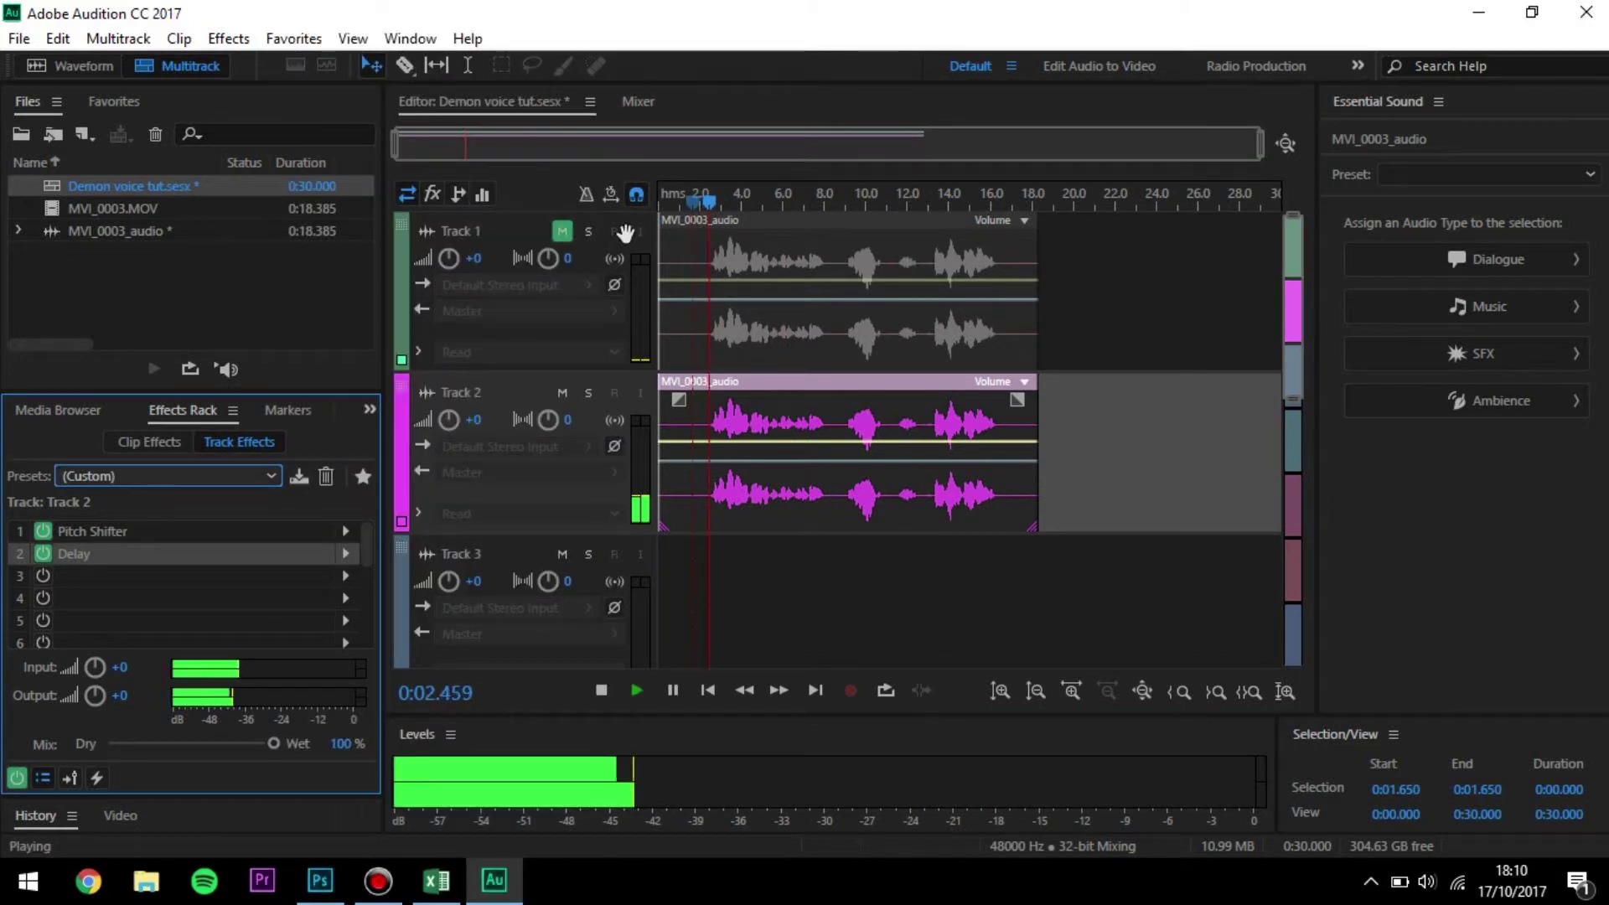
left_click(563, 233)
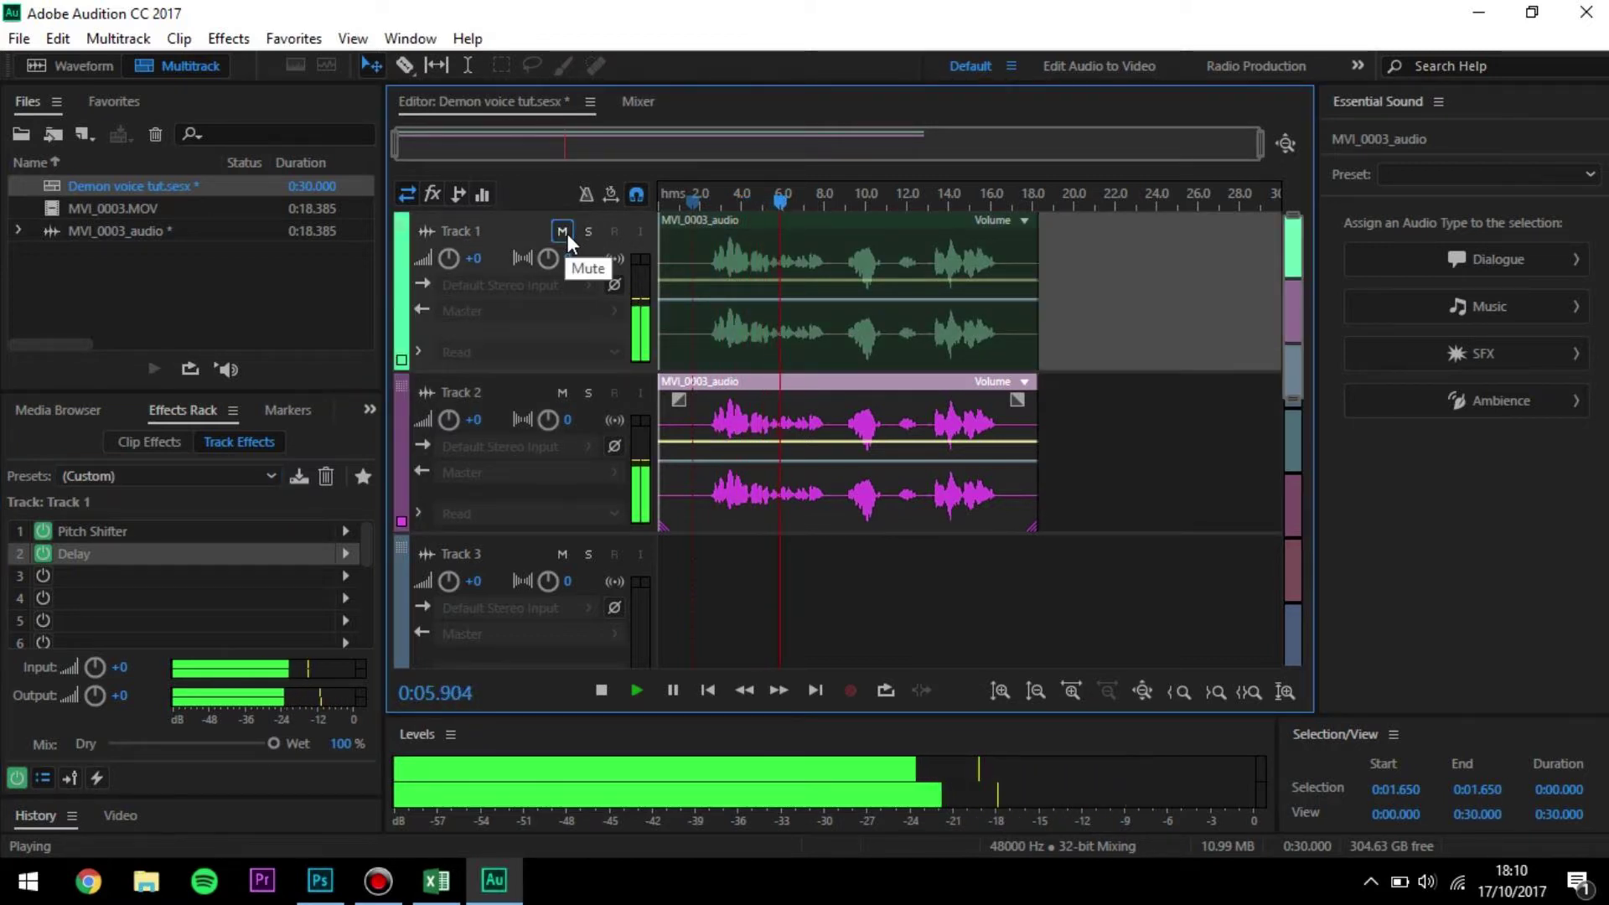
left_click(752, 503)
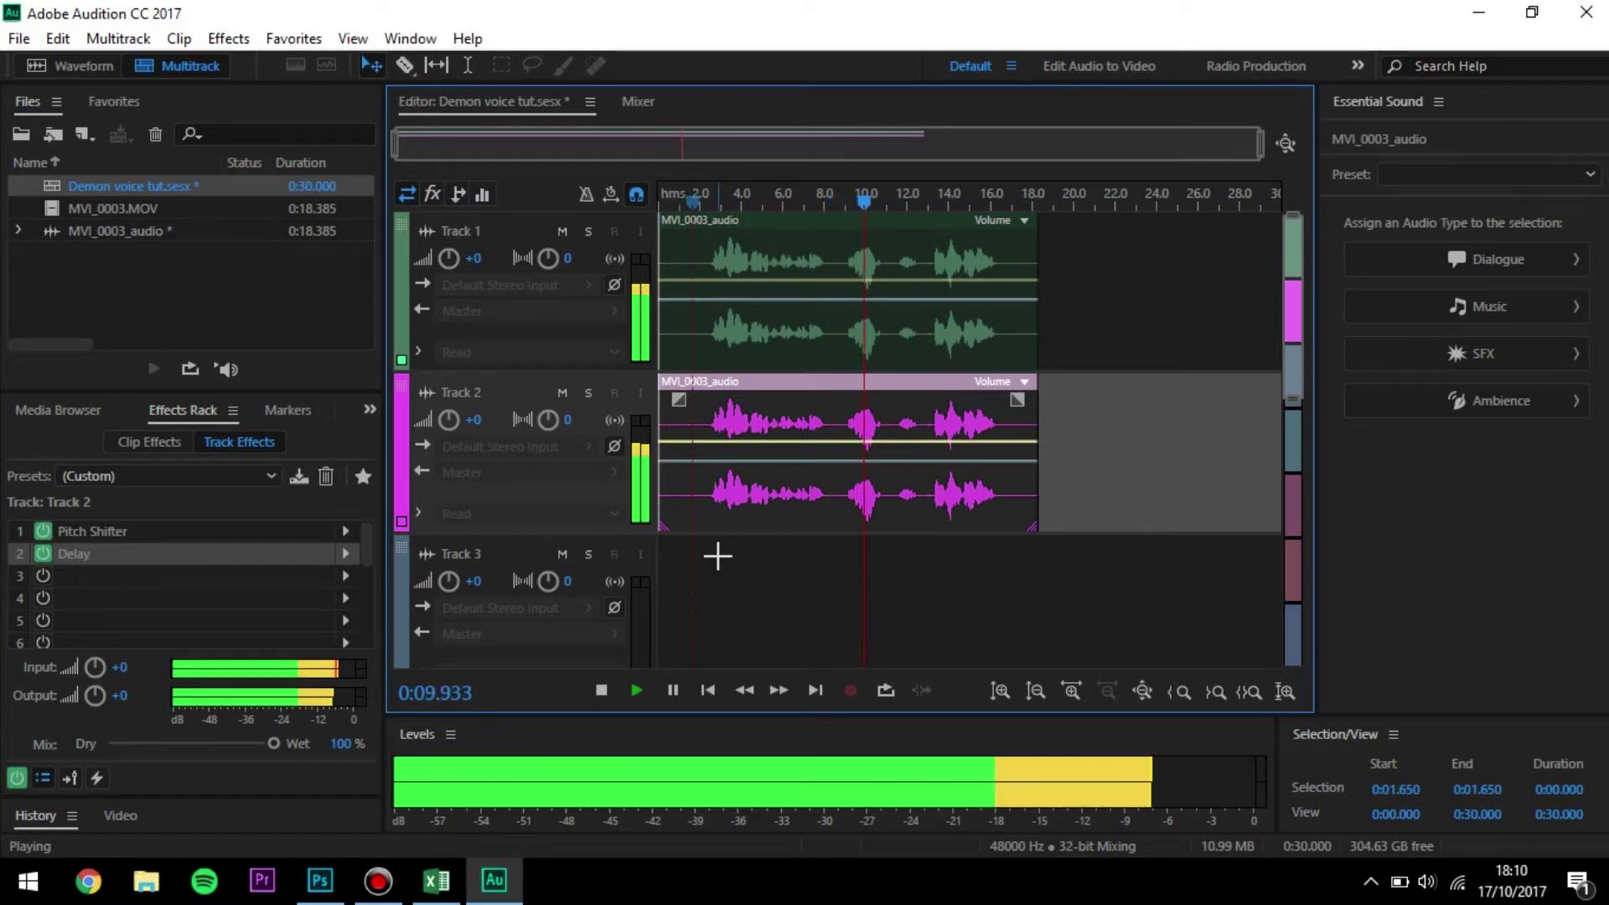
key("space")
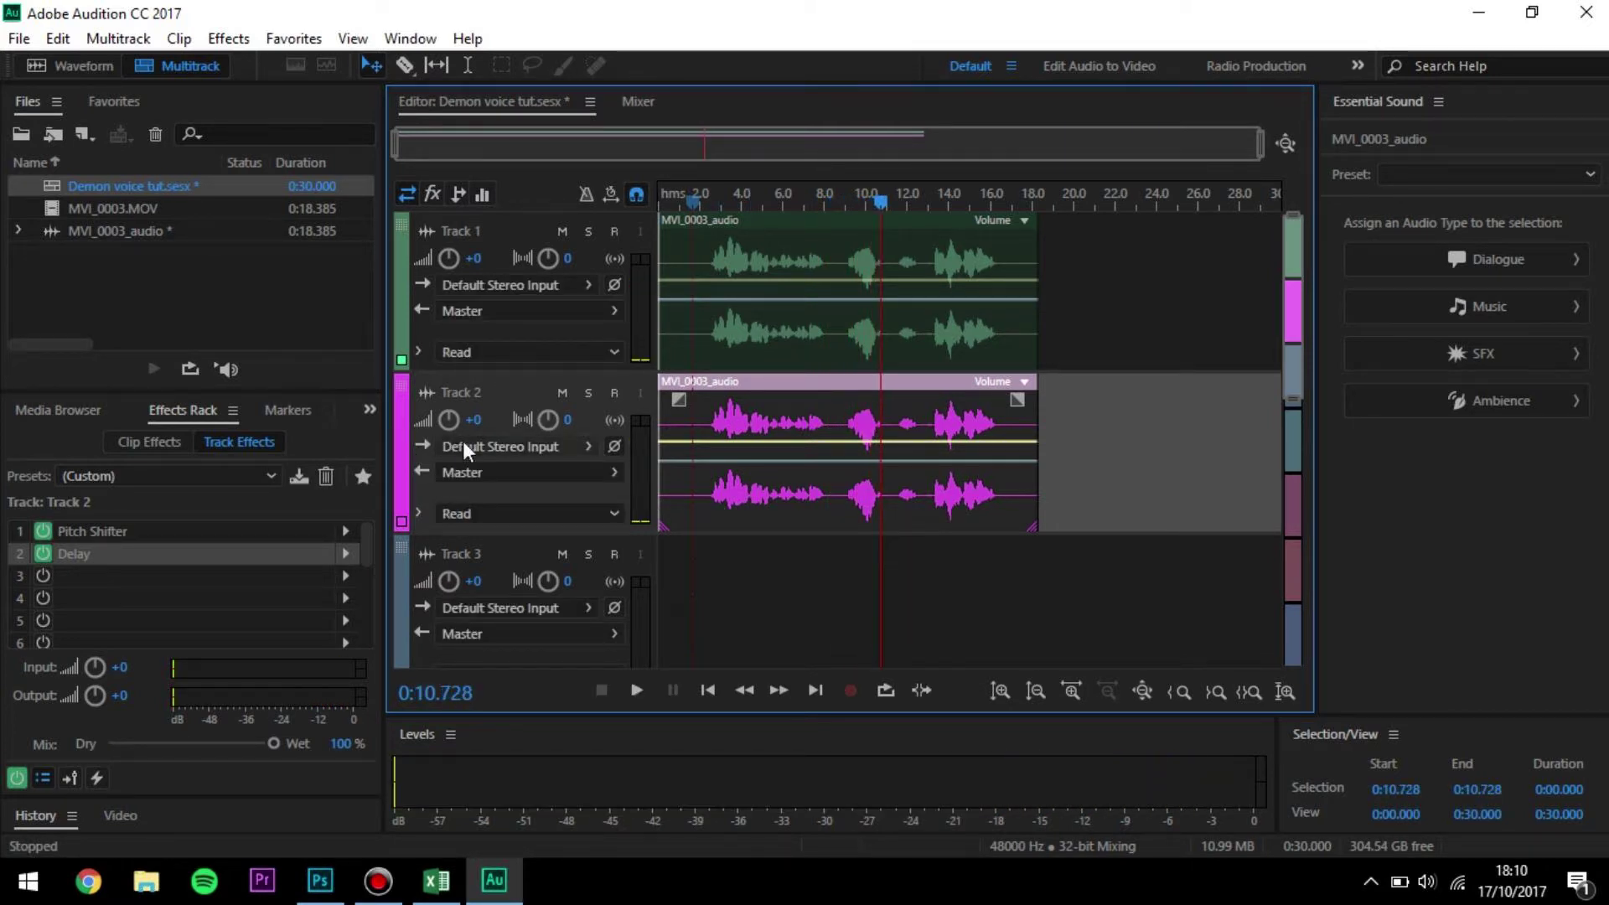
- Show the pan envelope on Track 2's clip and lower Track 2's volume to -7 while previewing playback
left_click(718, 463)
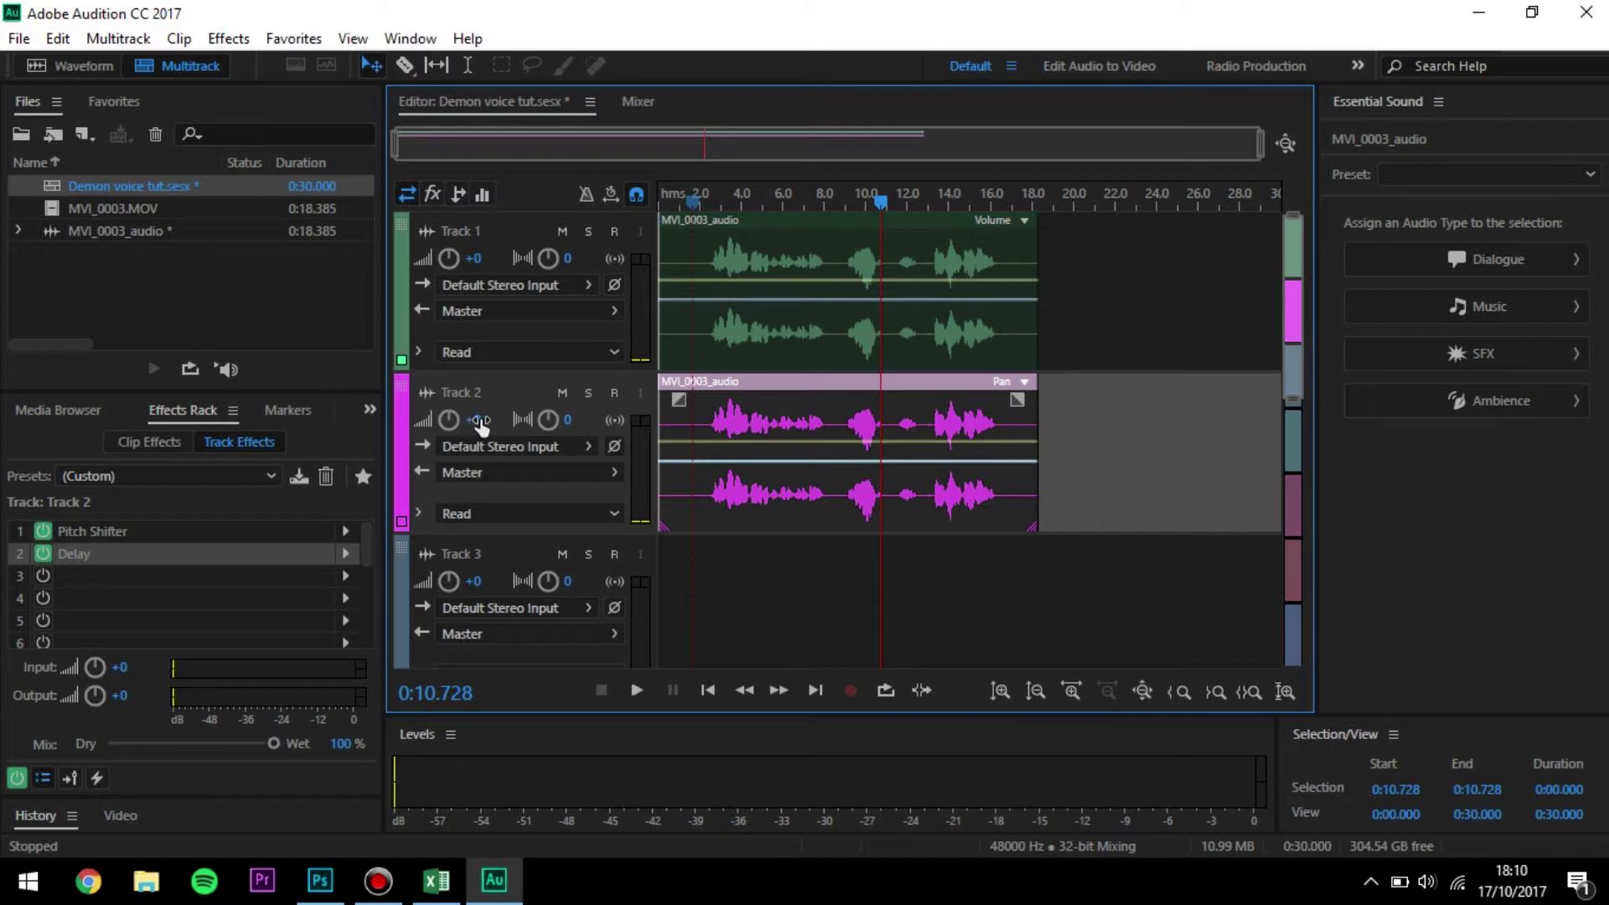
left_click_drag(474, 420, 457, 421)
left_click(710, 190)
key("space")
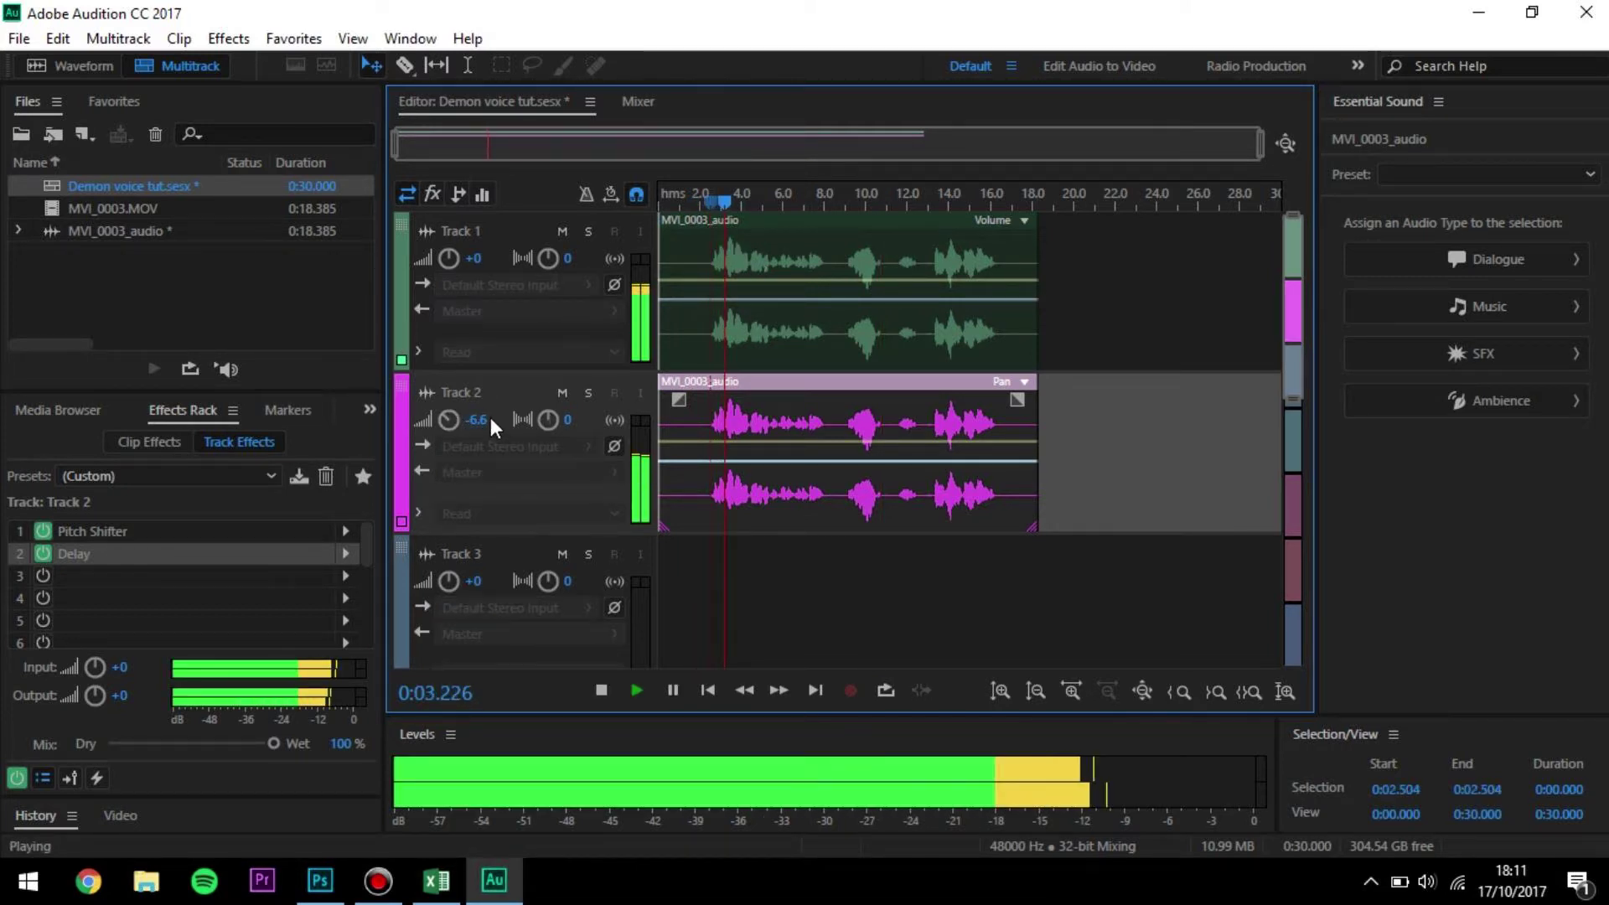
left_click_drag(490, 418, 479, 417)
- Stop playback and trim the ends of the Track 2 and Track 1 clips to the playhead
left_click(995, 352)
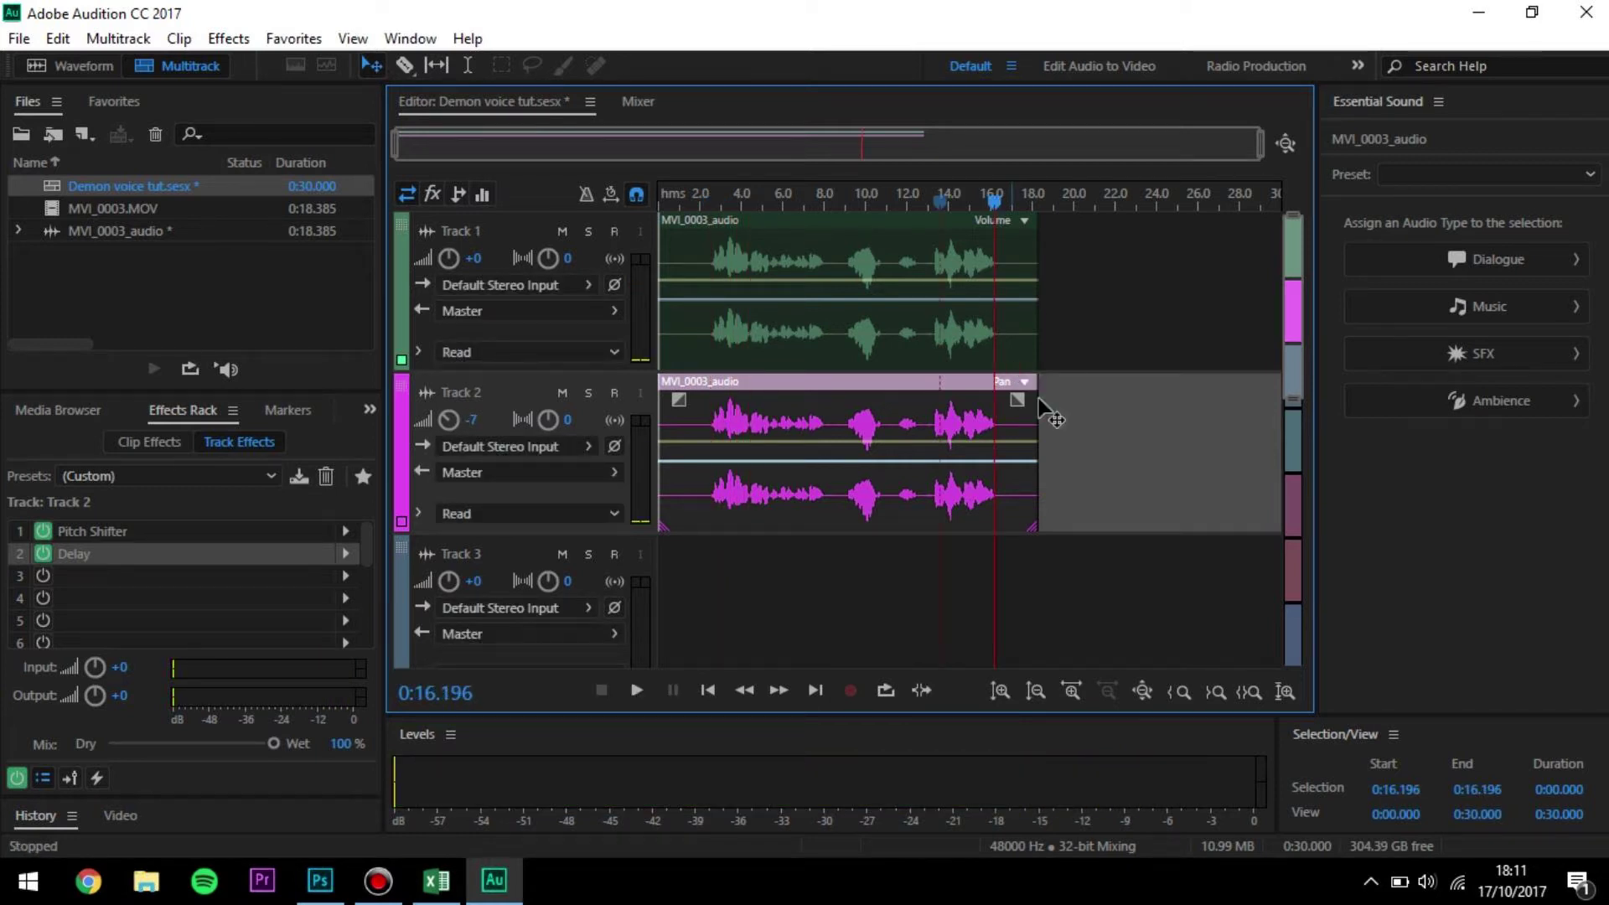
left_click_drag(1038, 419, 993, 417)
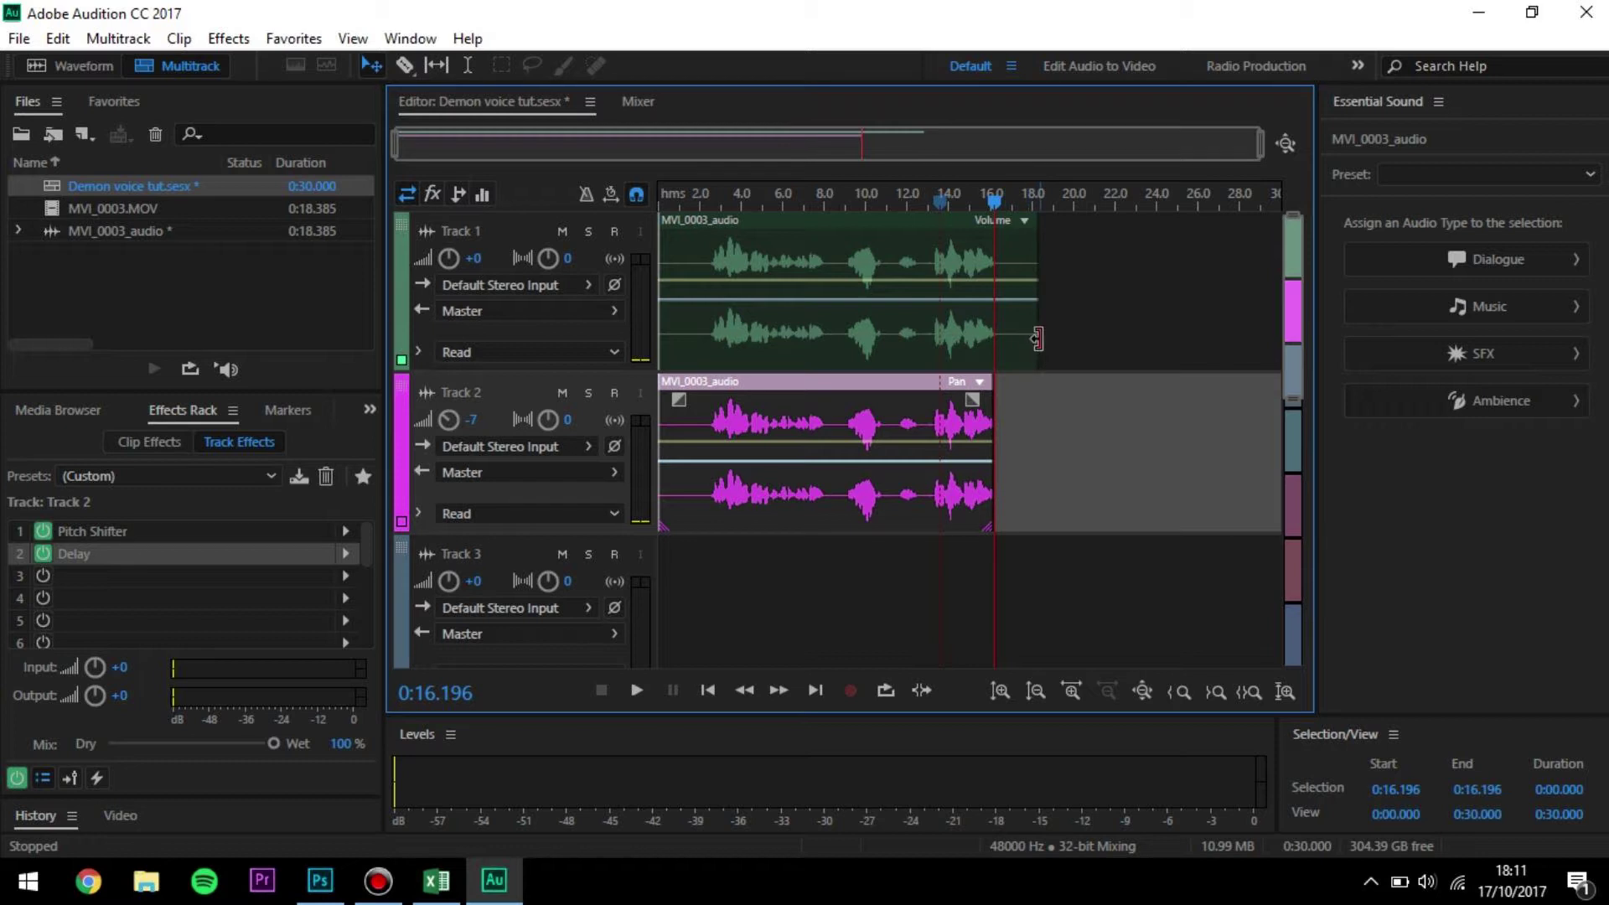
left_click_drag(1037, 339, 993, 334)
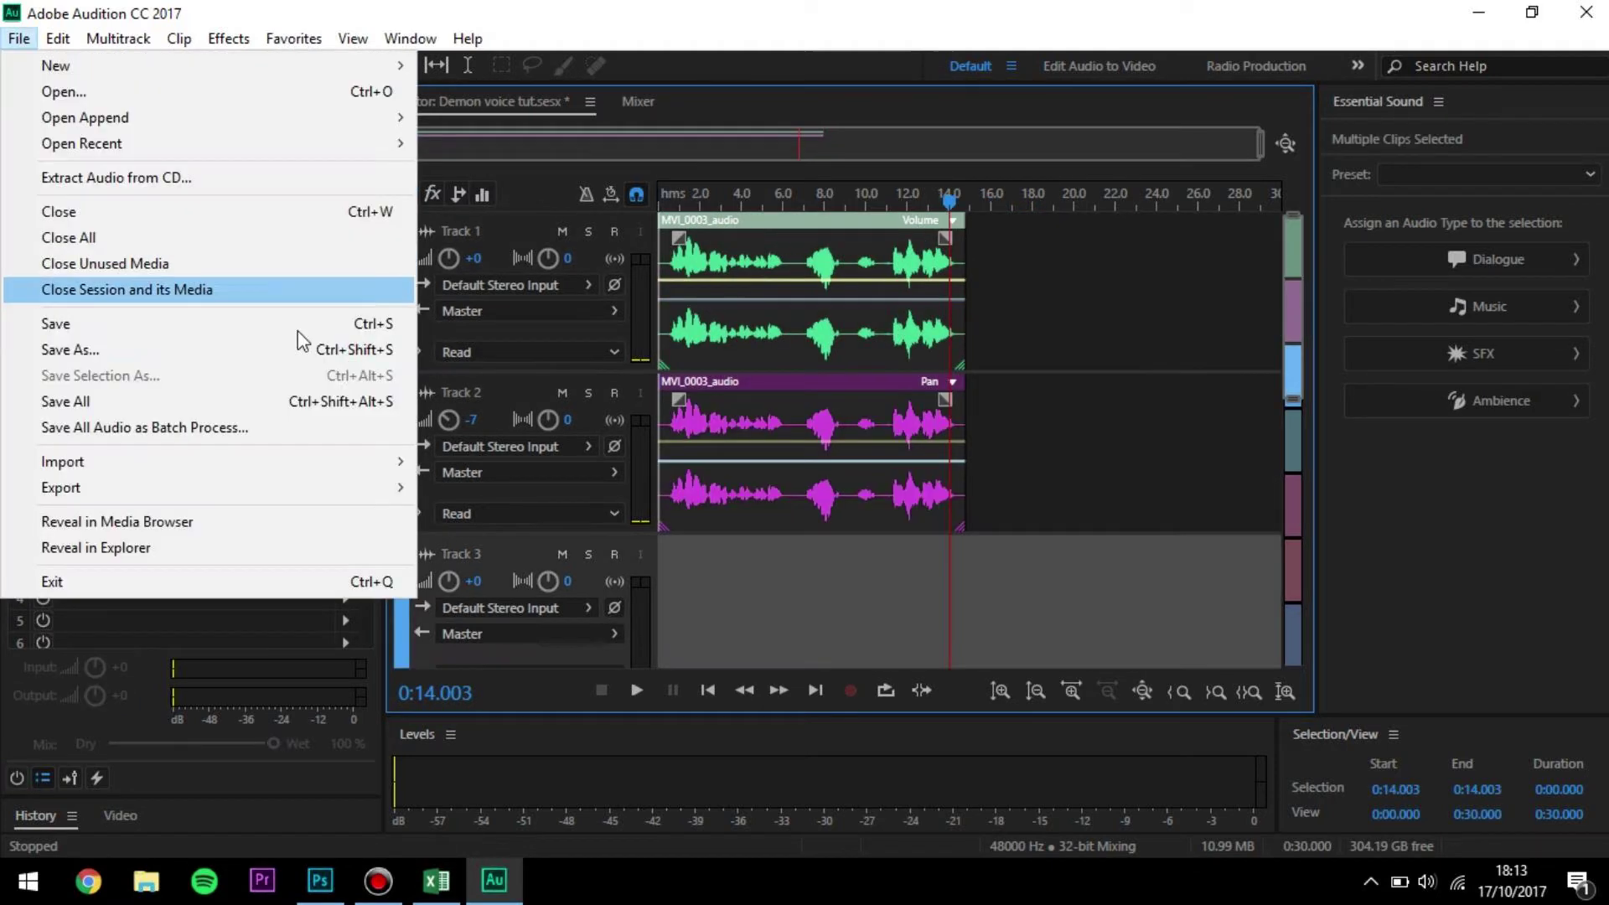
- Export the selected clips as a multitrack mixdown to Demon voice tut_mixdown.wav and start the export
mouse_move(379, 479)
mouse_move(617, 599)
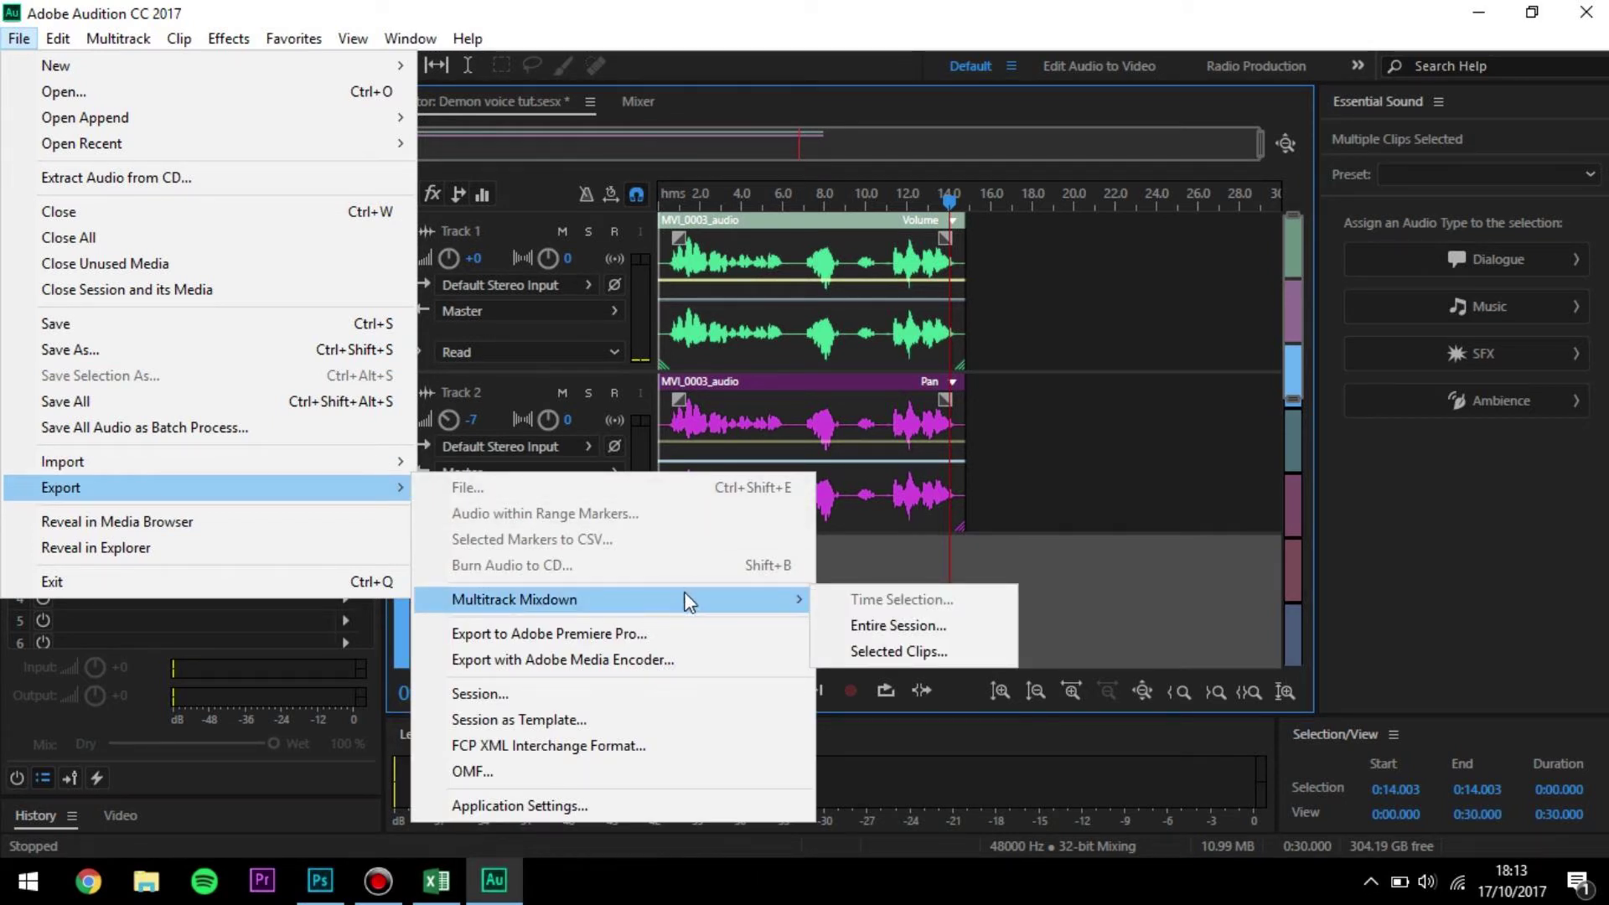
left_click(878, 655)
left_click(878, 206)
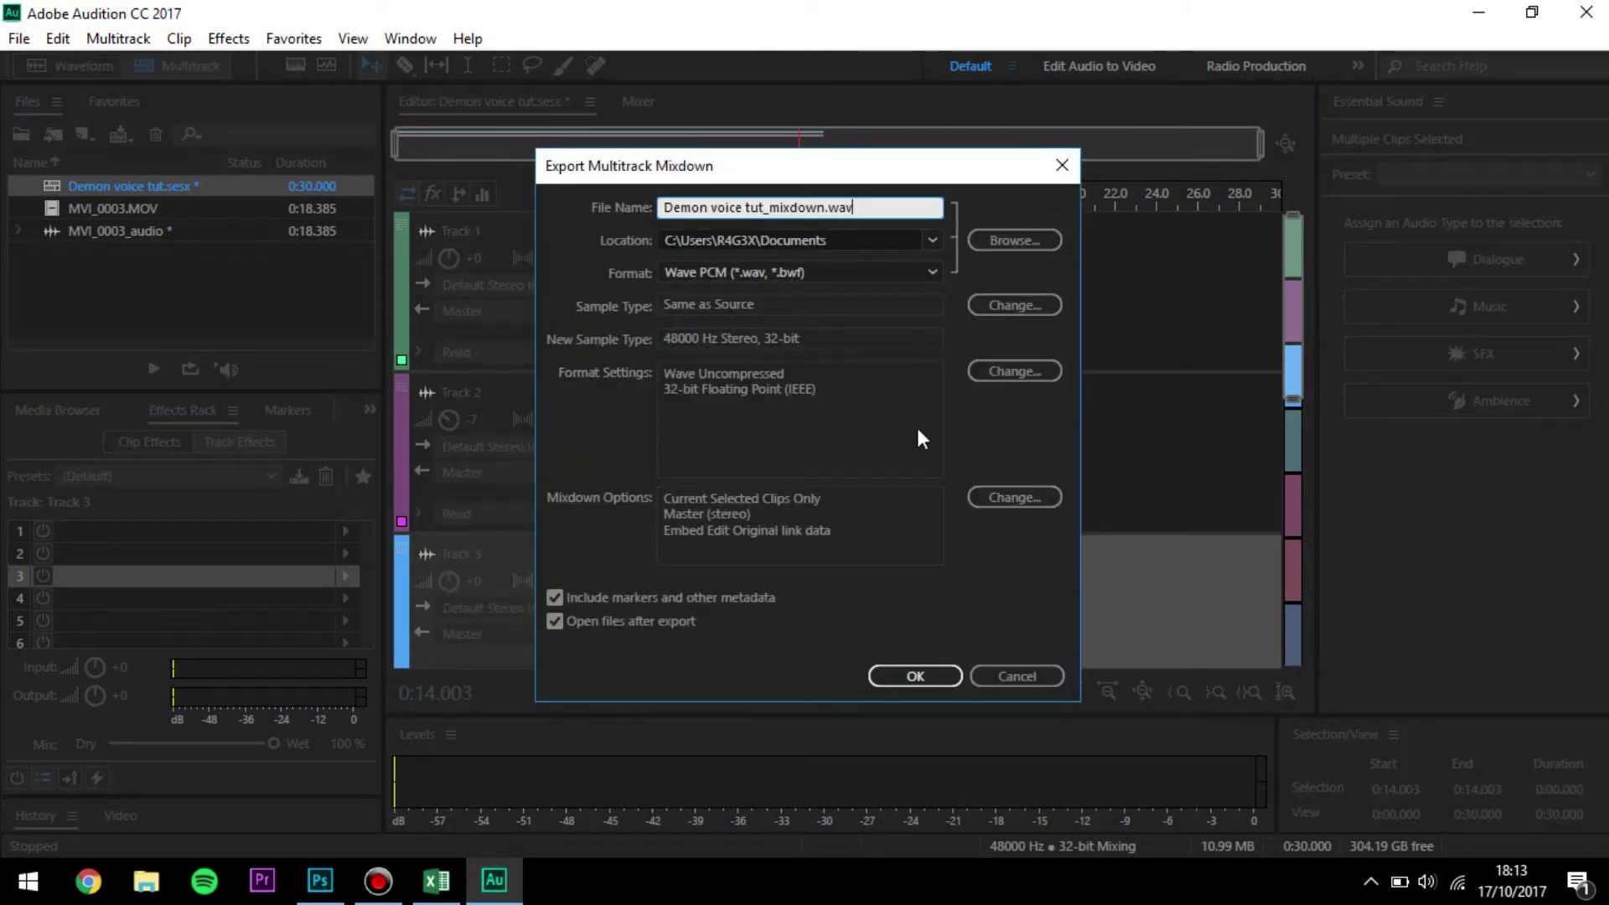
left_click(928, 676)
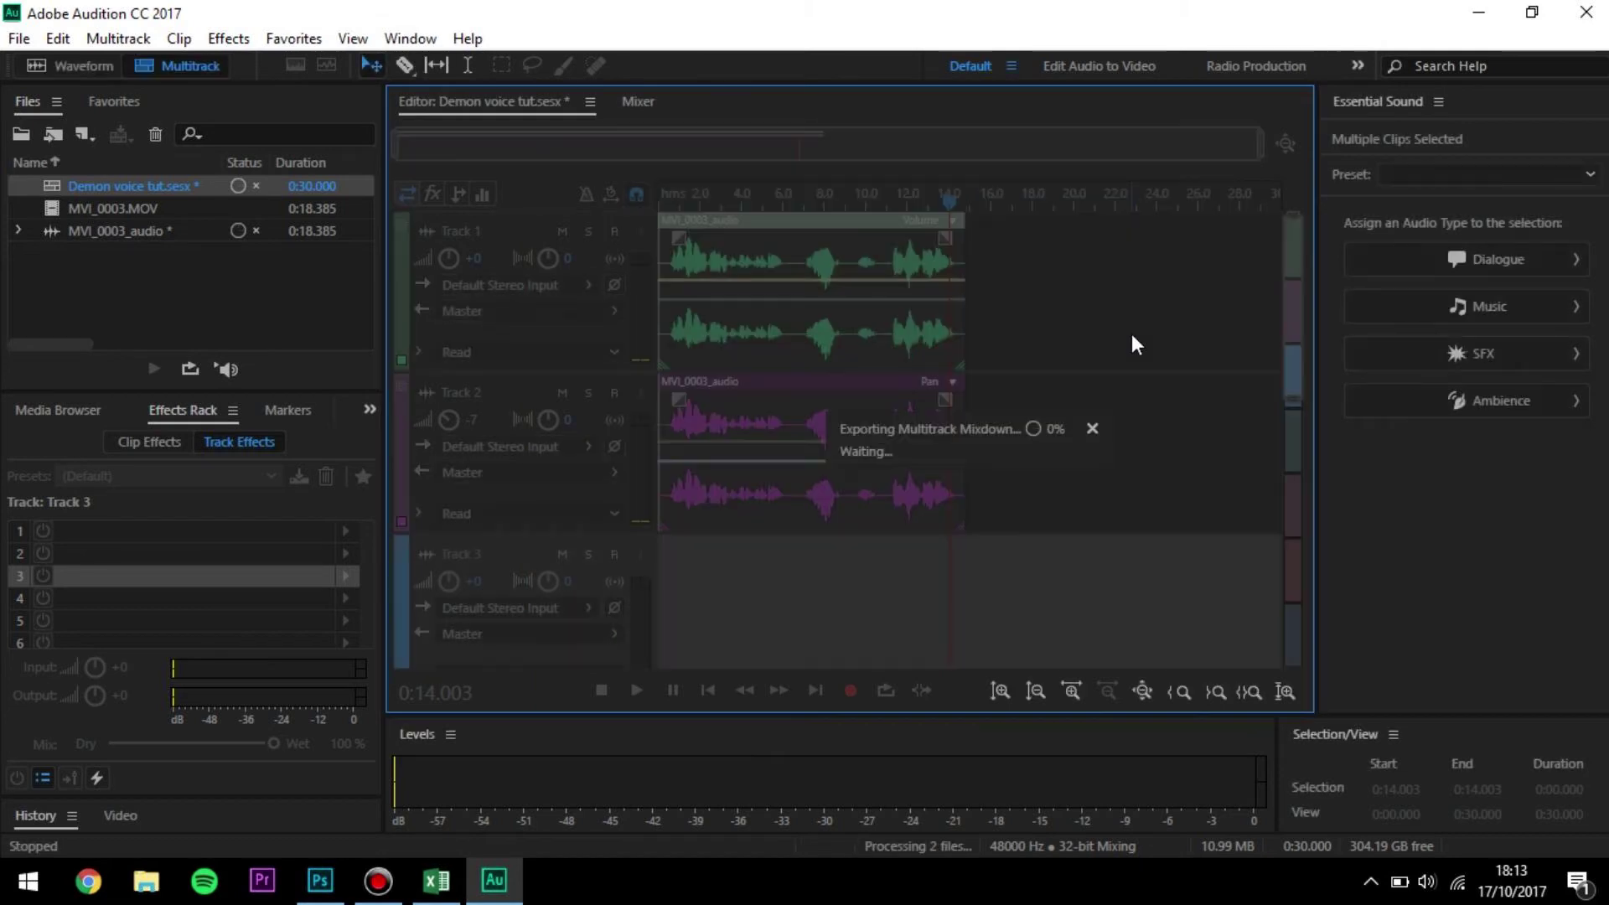